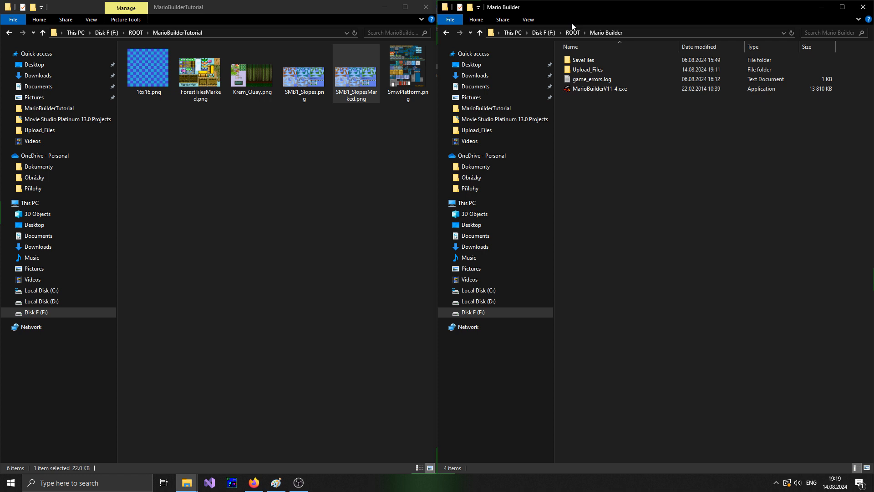
Open the Upload_Files folder in Mario Builder and view ForestTiles.png enlarged to examine its tile layout
double_click(587, 69)
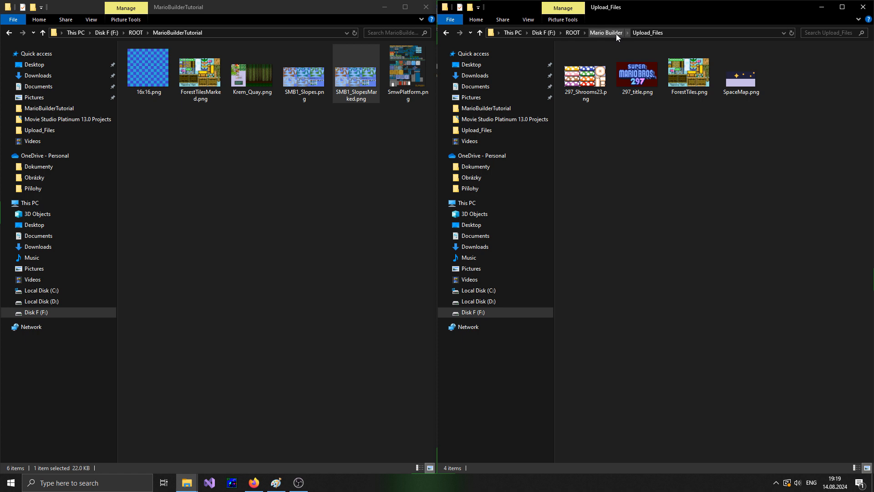
mouse_move(687, 80)
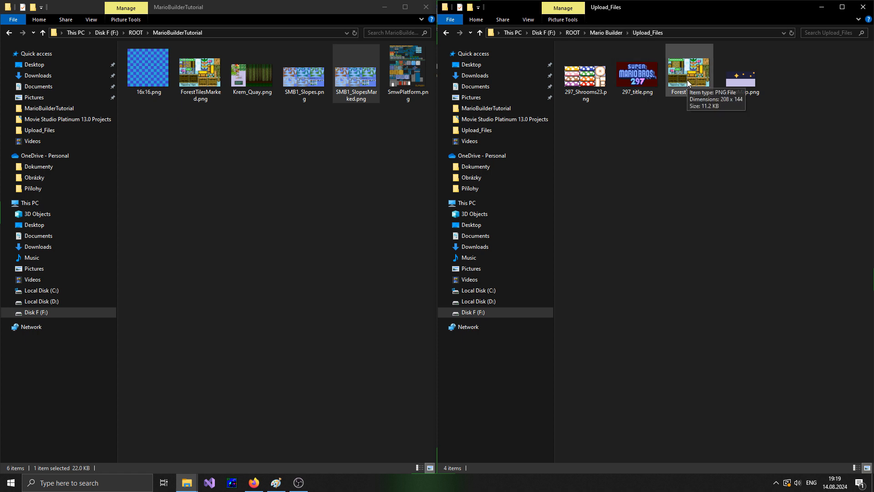
double_click(686, 79)
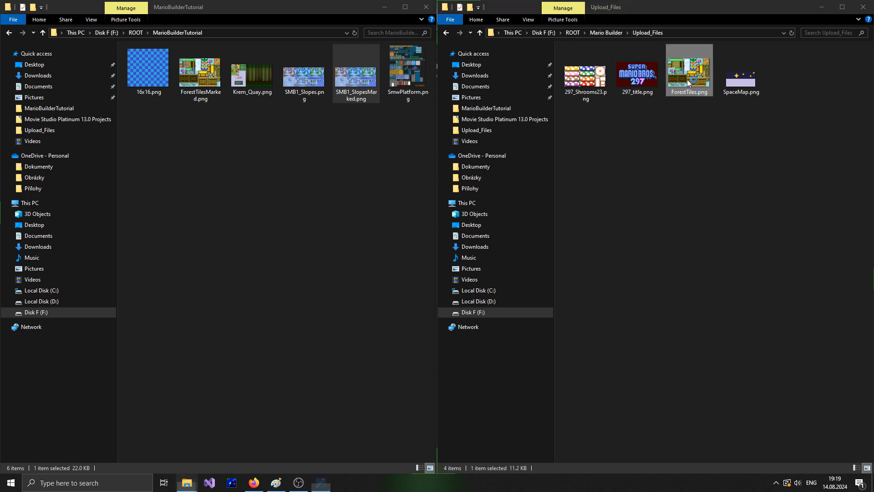
click(618, 93)
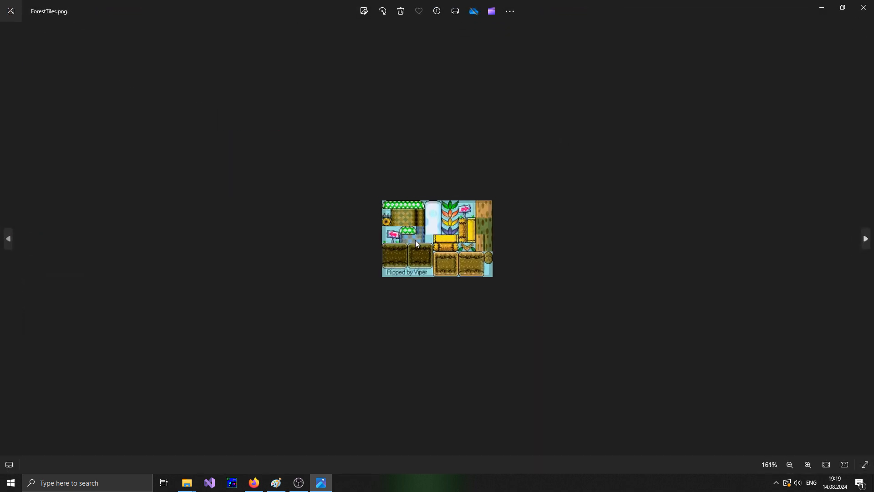
scroll(415, 239, up, 4)
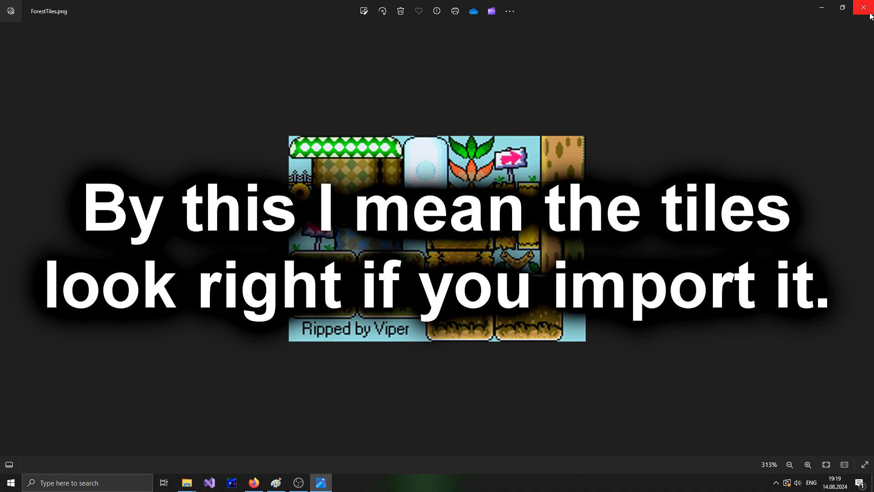
click(864, 7)
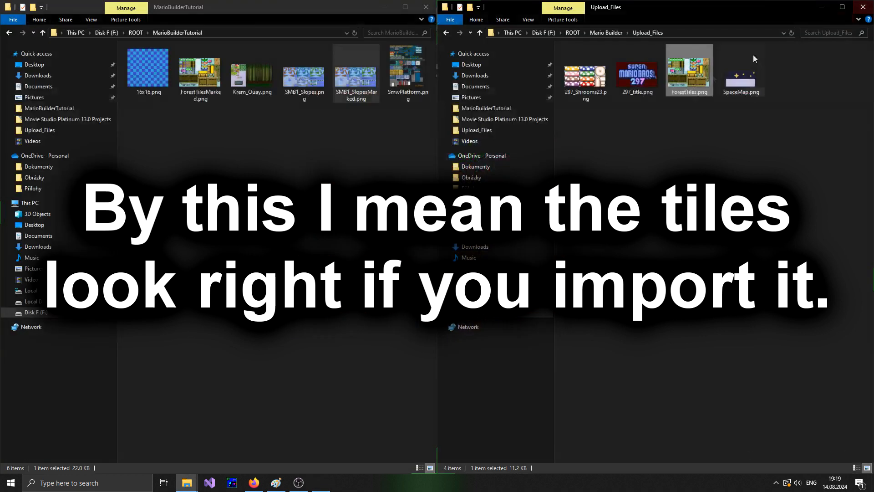
right_click(687, 79)
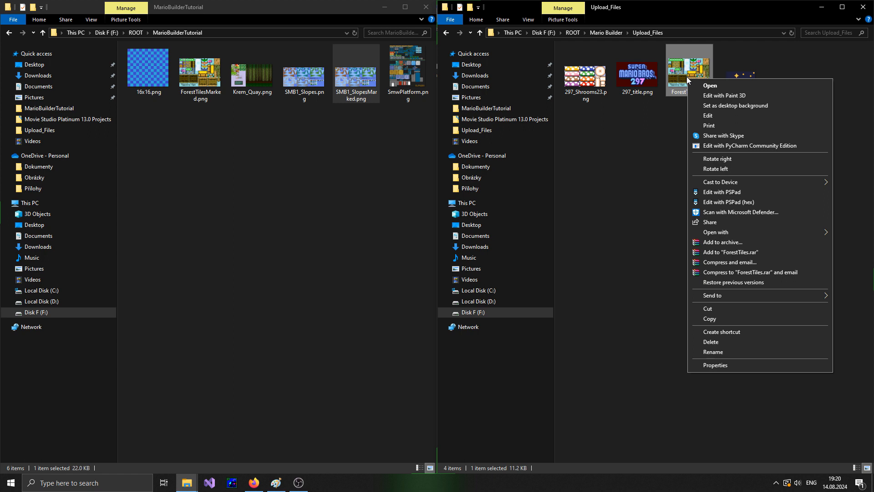
click(687, 87)
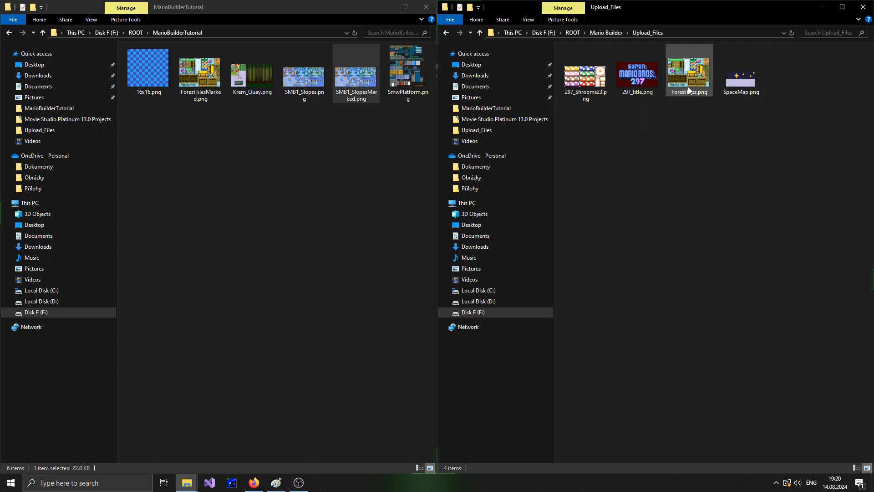
double_click(687, 86)
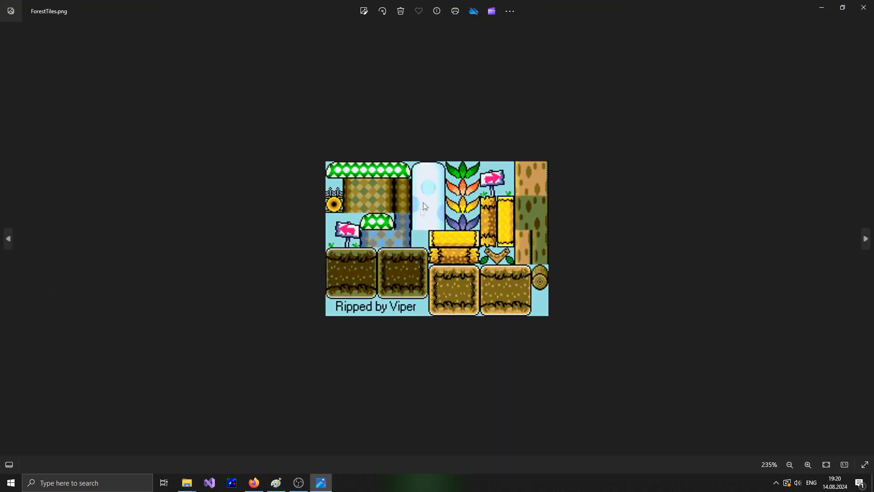
key(Escape)
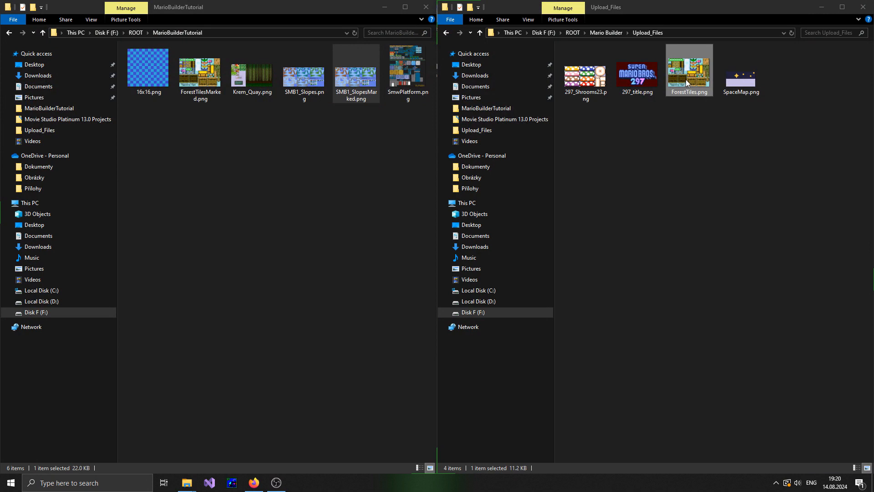
Open ForestTiles.png from the Upload_Files folder in Paint
right_click(685, 79)
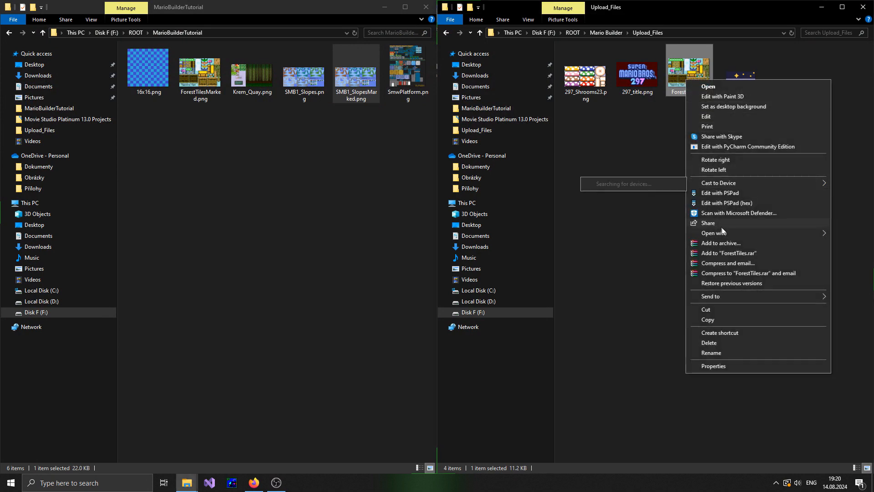
mouse_move(723, 234)
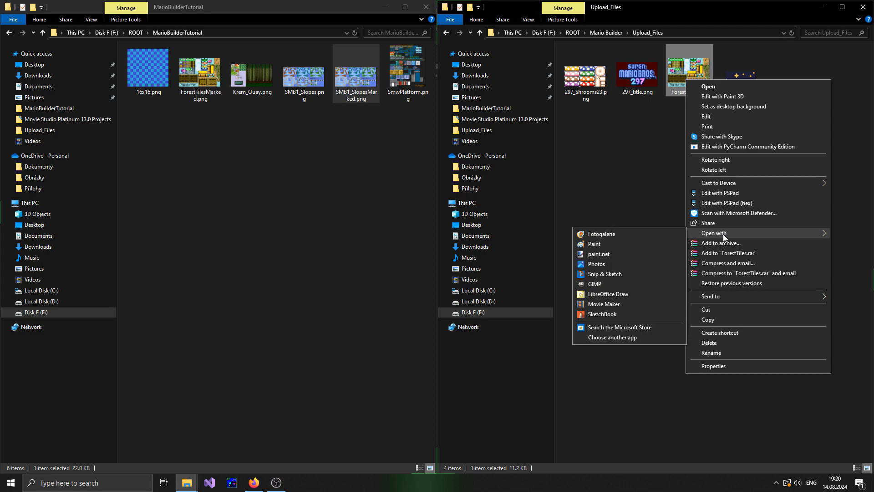
click(594, 244)
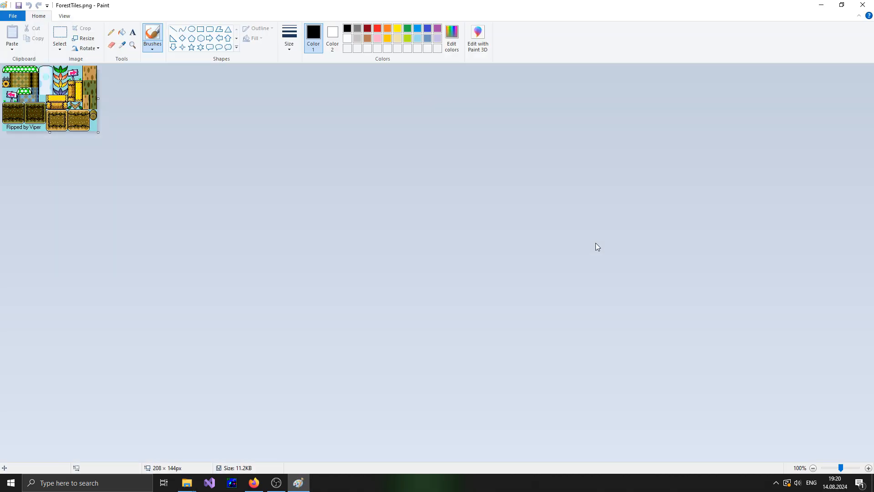
Draw indigo 16 × 16 px square outlines over alternating tiles in the upper-left area of the ForestTiles image
click(132, 45)
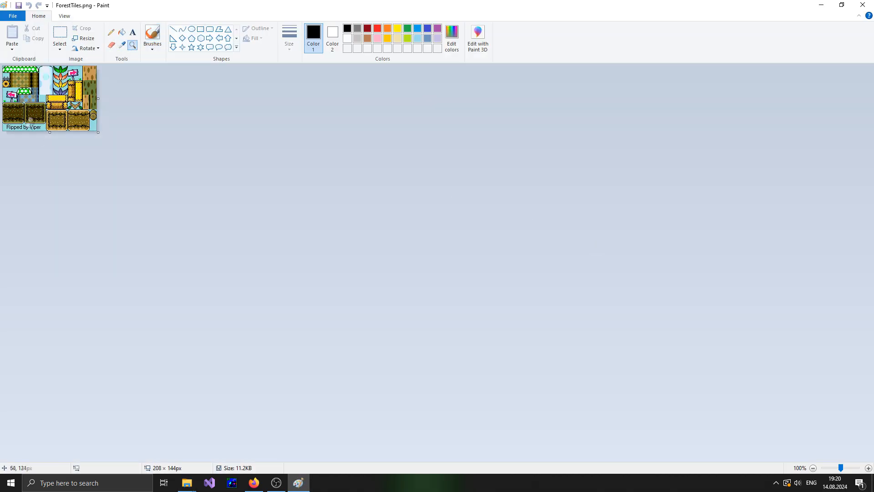
click(13, 76)
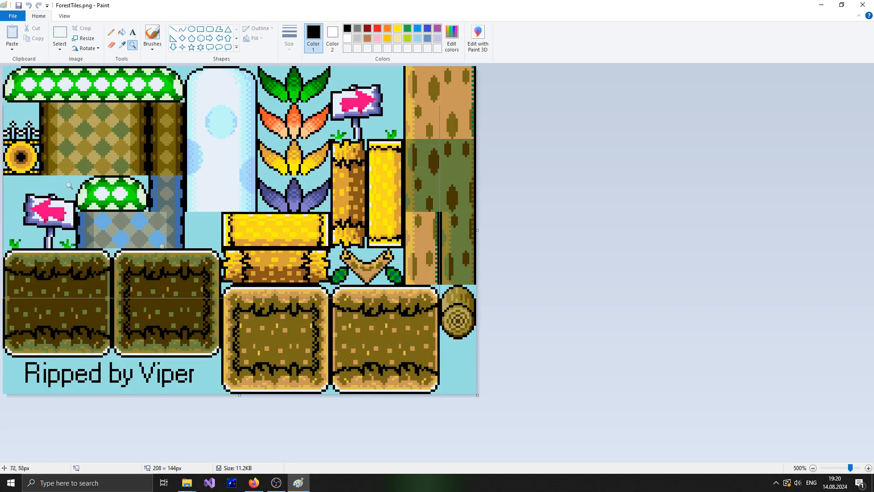
click(46, 72)
click(50, 73)
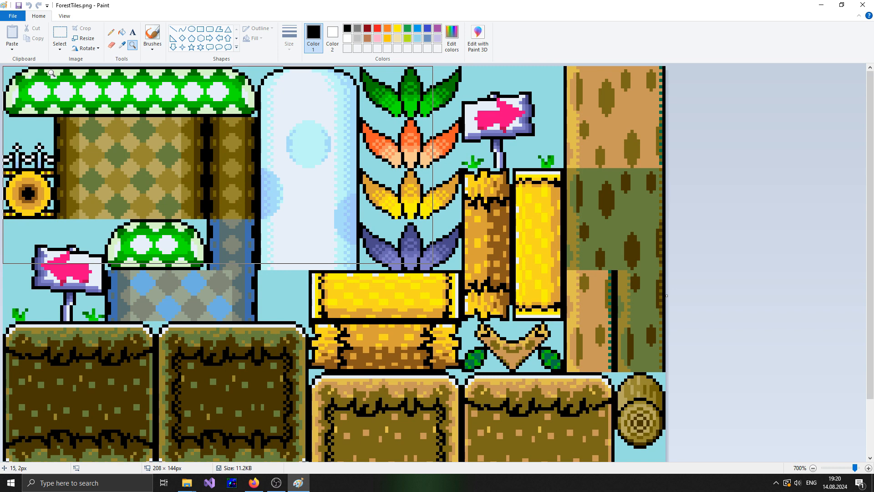
click(200, 29)
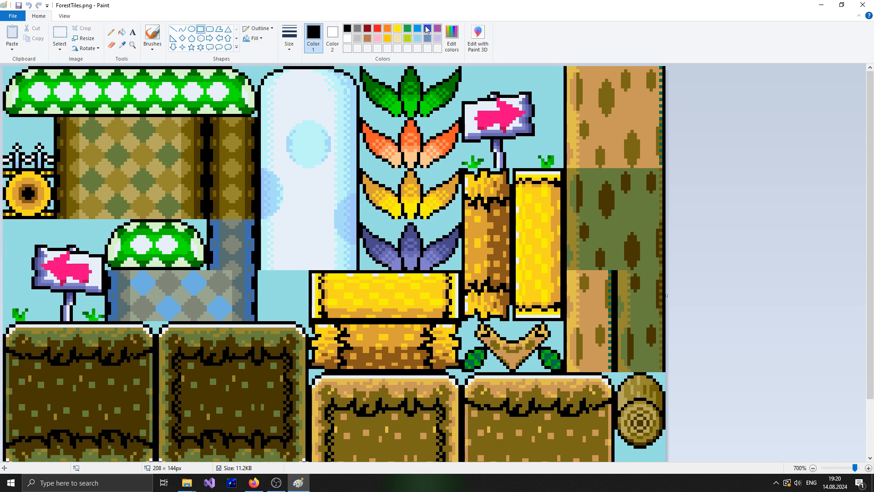
click(427, 28)
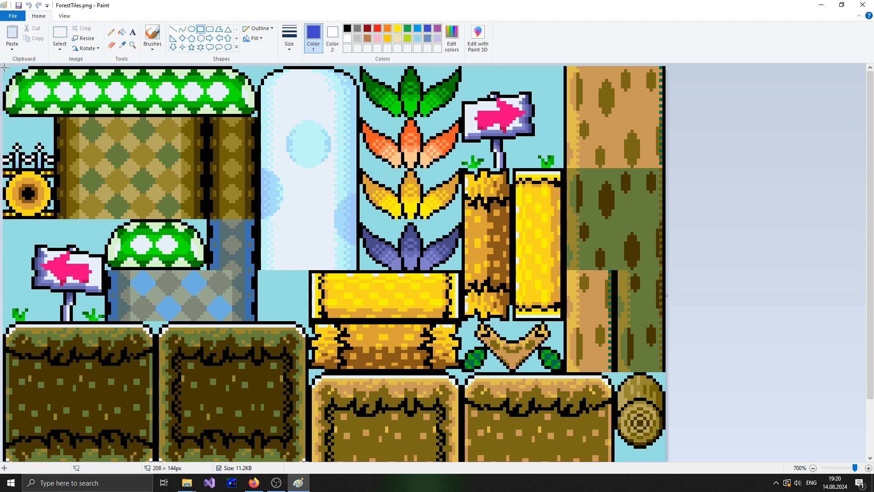
click(289, 39)
click(289, 39)
drag(5, 68, 103, 167)
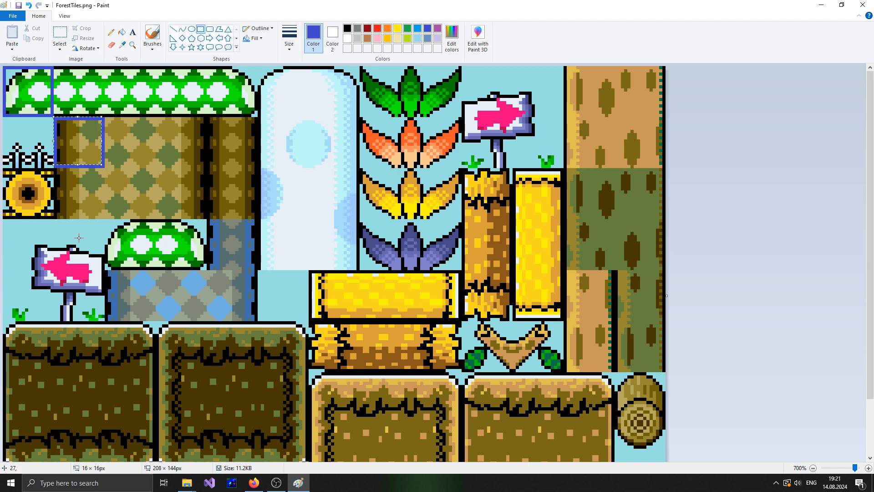
click(107, 112)
drag(106, 116, 155, 68)
click(172, 119)
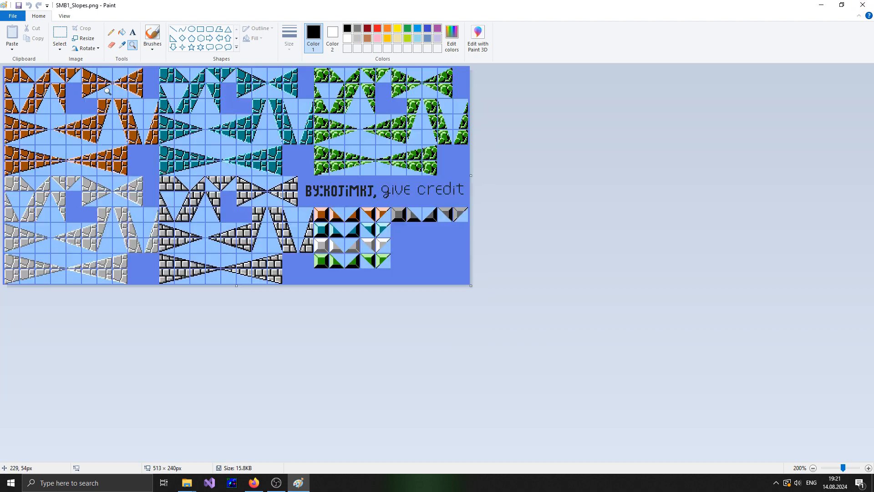
Outline alternating tile-sized squares in yellow over the orange slopes of SMB1_Slopes.png, and close the image without saving
scroll(108, 91, up, 3)
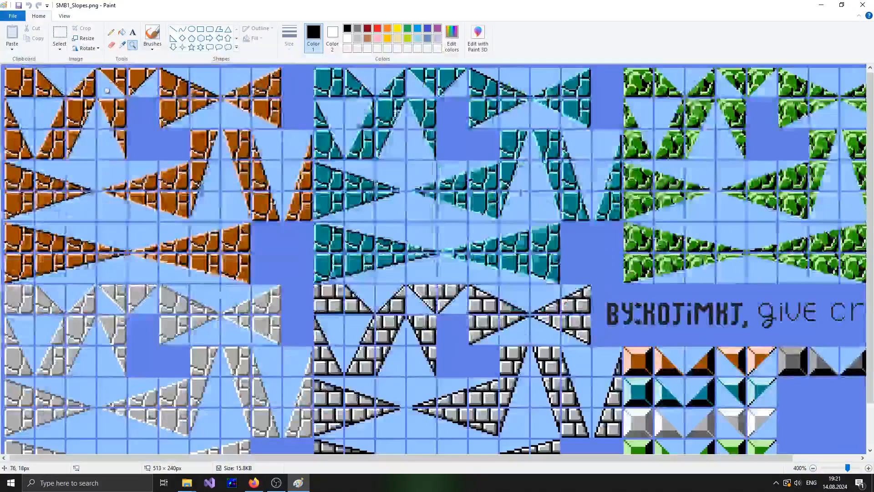
scroll(182, 195, down, 3)
scroll(182, 195, up, 3)
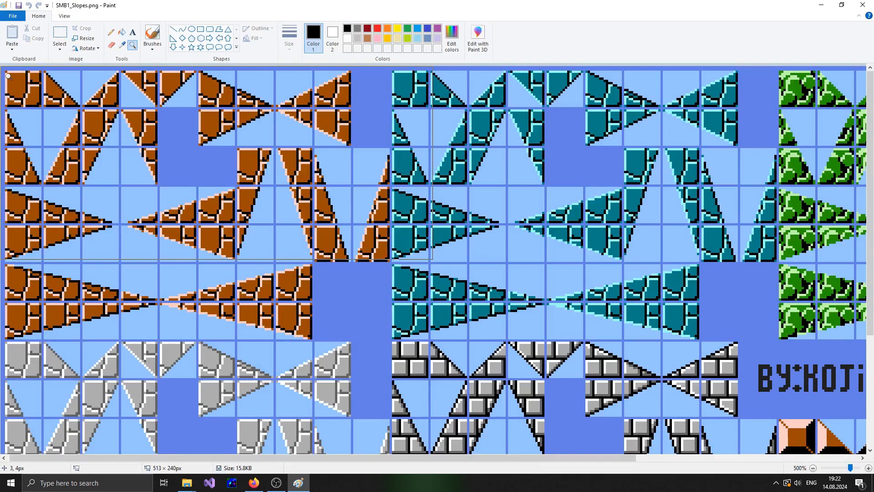
scroll(303, 456, up, 2)
click(200, 28)
click(397, 28)
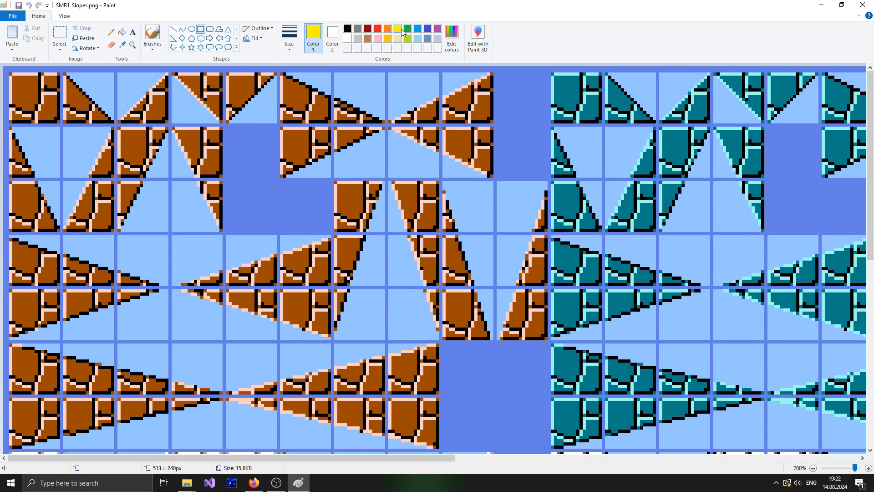
click(289, 38)
click(305, 73)
mouse_move(5, 69)
mouse_down()
mouse_move(101, 173)
mouse_move(104, 167)
mouse_up()
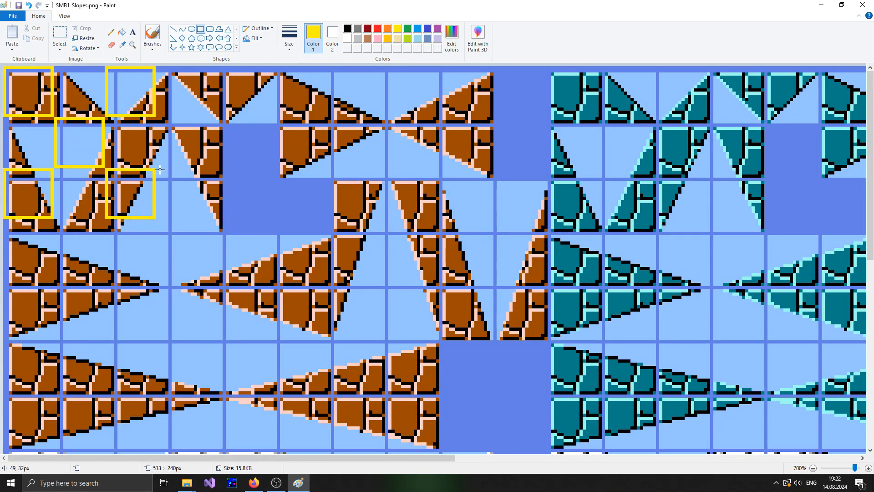
click(862, 5)
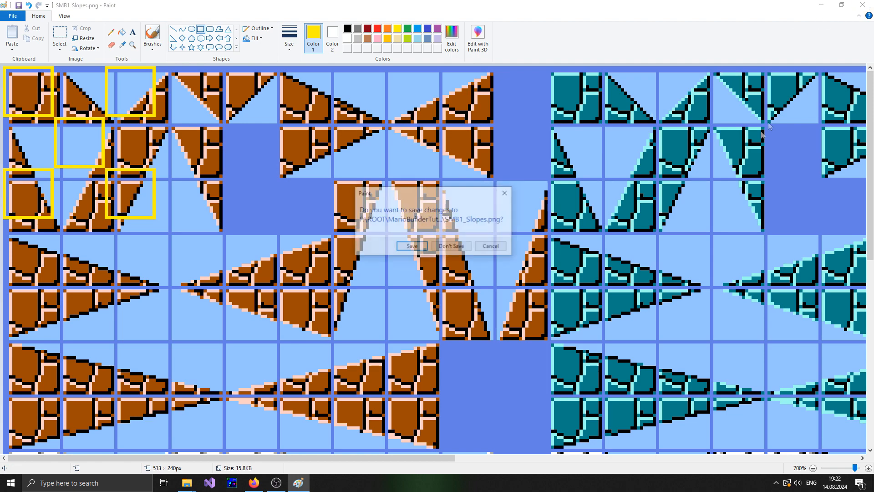
click(453, 247)
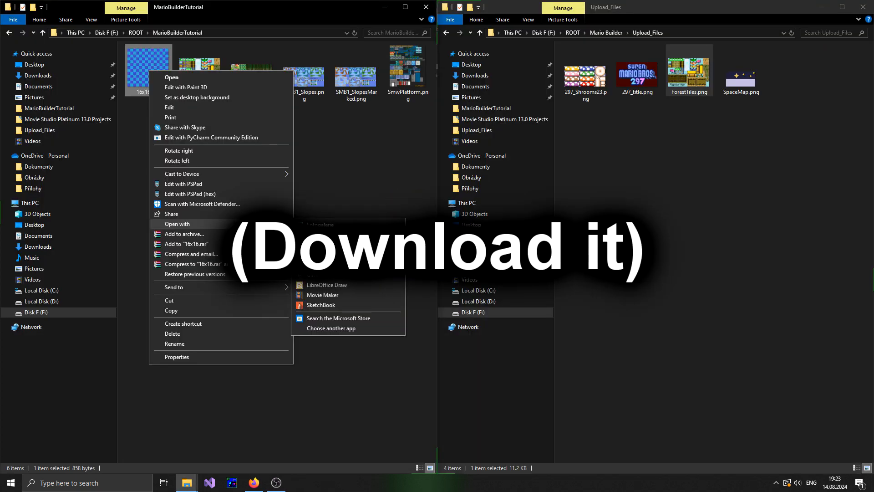
Open 16x16.png in Paint to examine its blue checkerboard grid
click(318, 244)
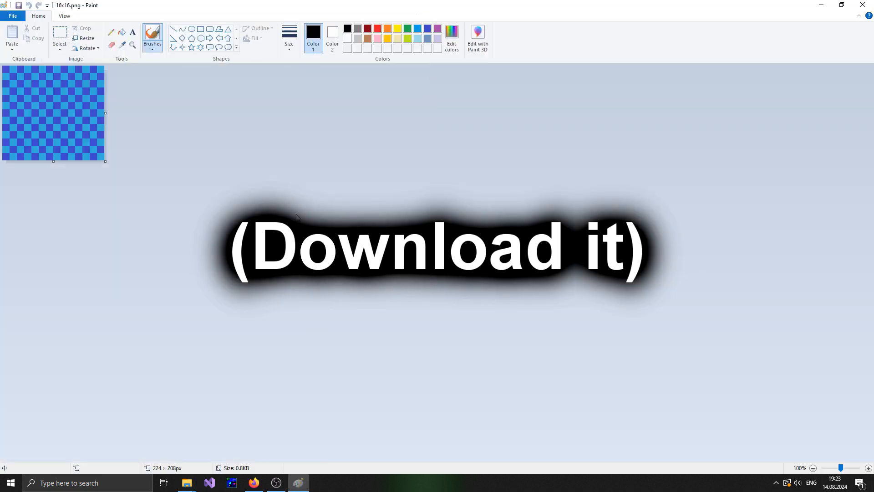
scroll(259, 193, up, 2)
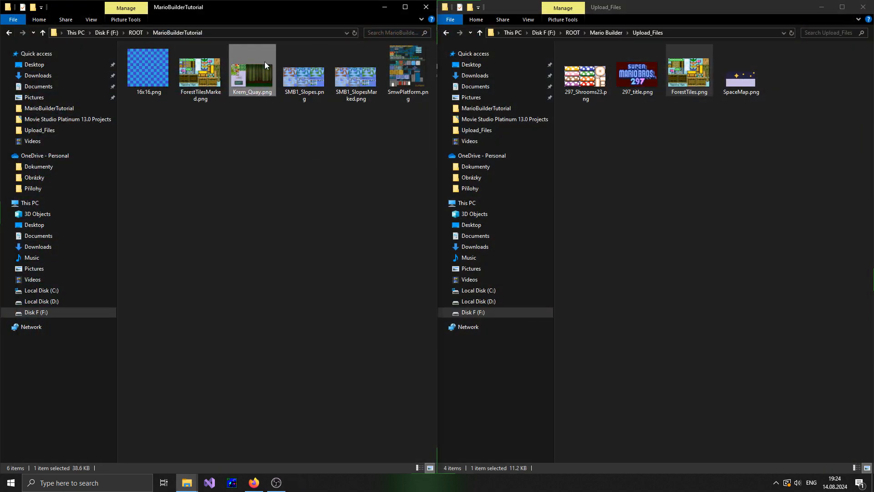
Duplicate 16x16.png in the MarioBuilderTutorial folder and rename the copy MyTileset.png
click(145, 93)
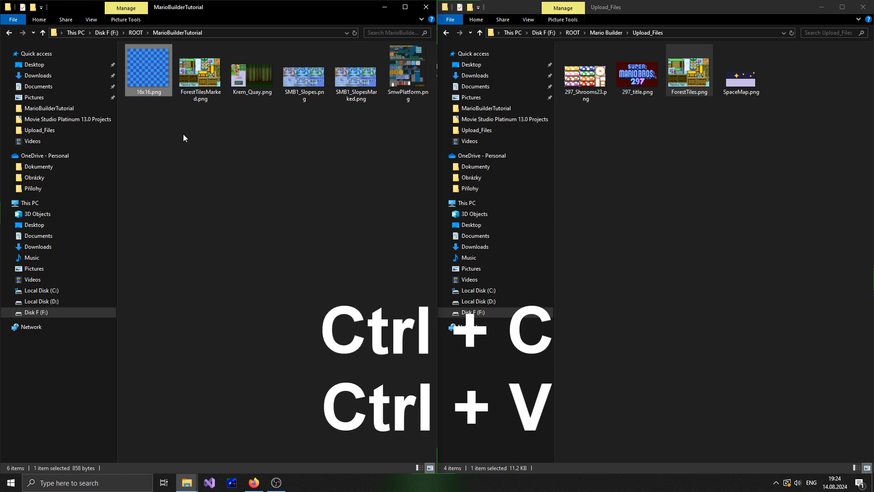
key(ctrl+v)
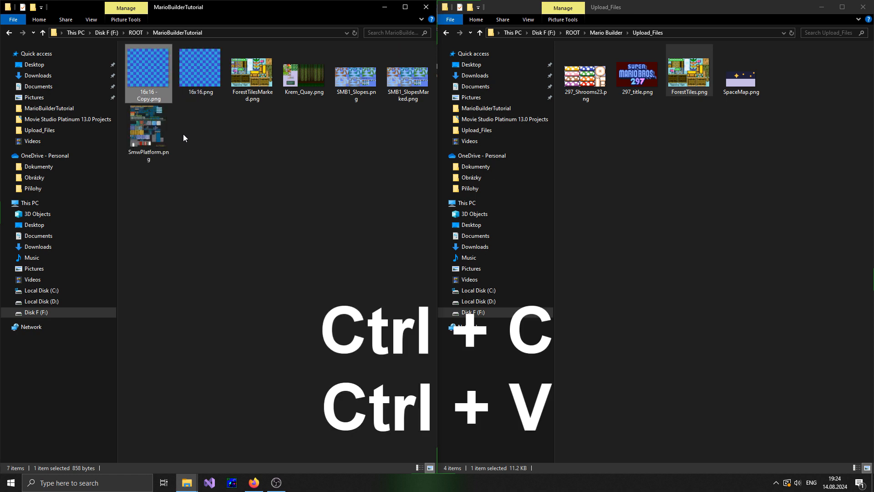
key(Right)
key(BackSpace)
key(BackSpace)
key(BackSpace)
key(BackSpace)
key(BackSpace)
key(BackSpace)
key(BackSpace)
key(BackSpace)
key(BackSpace)
key(BackSpace)
key(BackSpace)
key(BackSpace)
text(MZ)
key(BackSpace)
text(yTu)
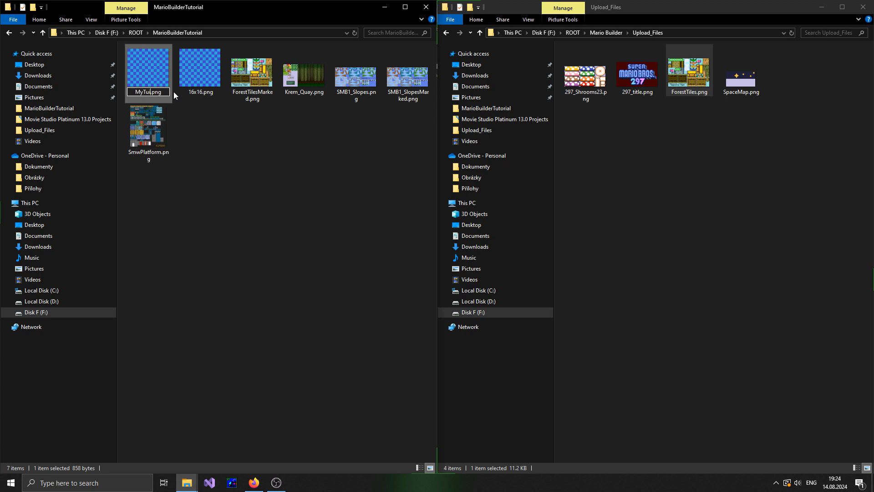
key(BackSpace)
text(ileset)
key(Return)
Open SMB1_Slopes.png in Paint, copy the entire image, and close Paint
click(375, 71)
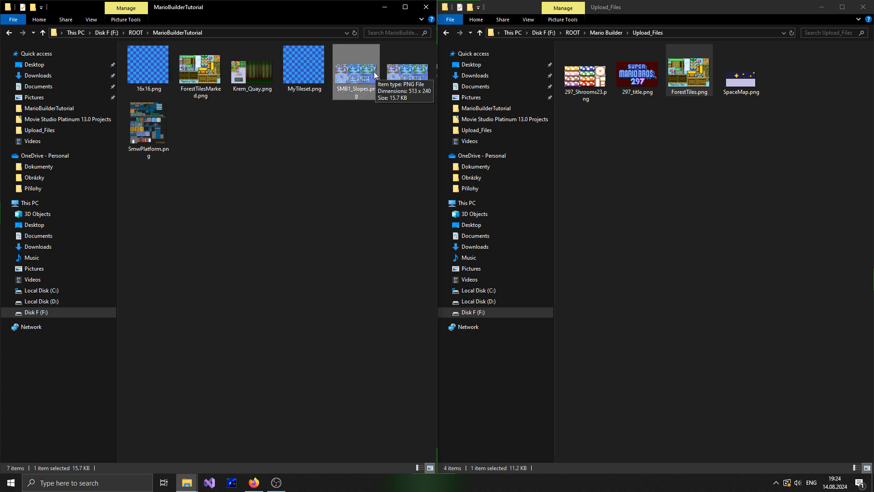
right_click(373, 72)
mouse_move(503, 229)
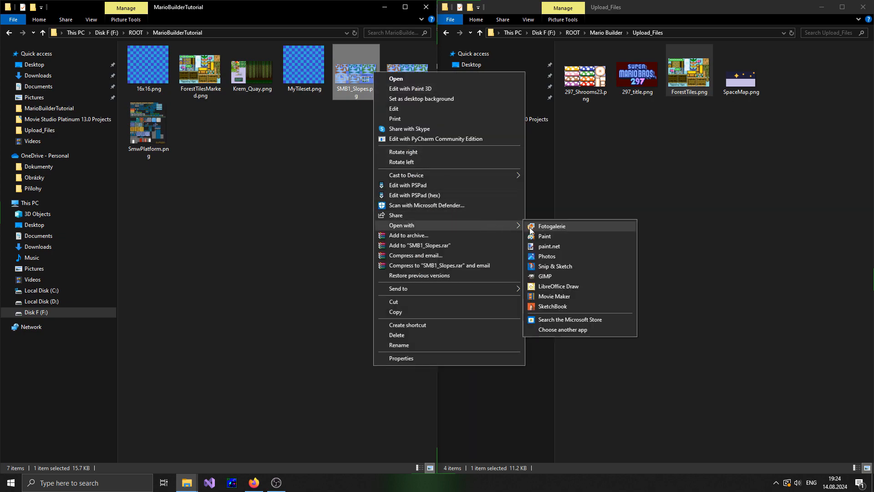
click(544, 236)
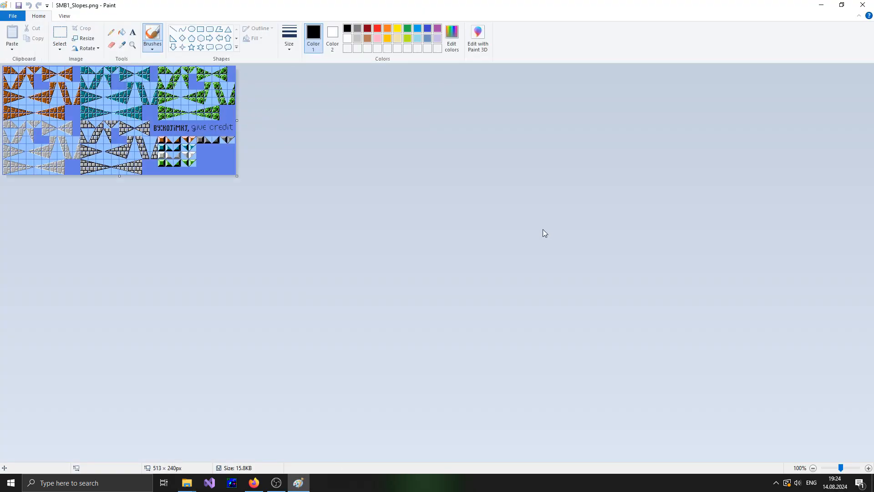
key(ctrl+a)
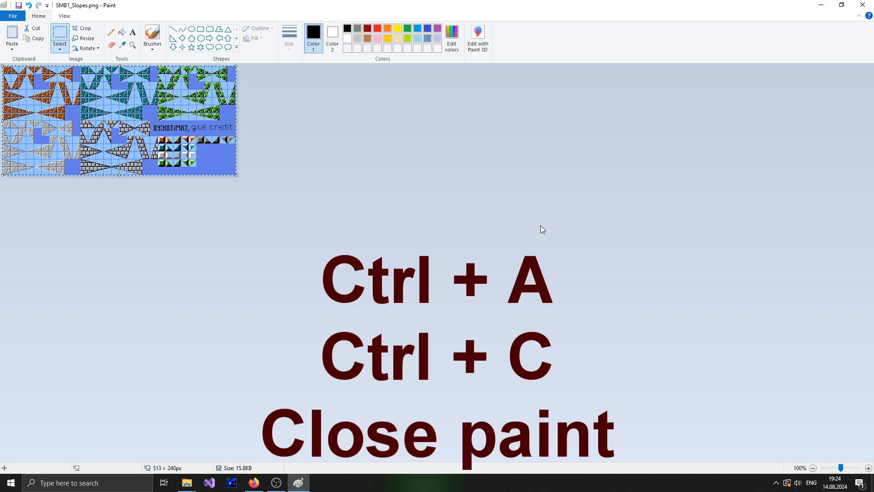
key(ctrl+c)
click(871, 2)
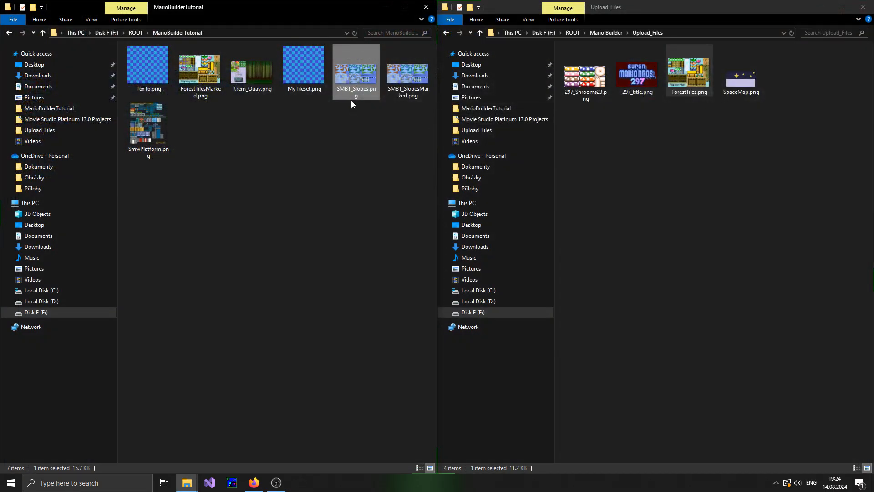
Open MyTileset.png in Paint and enlarge its canvas to about 1082 × 549 px
click(308, 71)
right_click(308, 71)
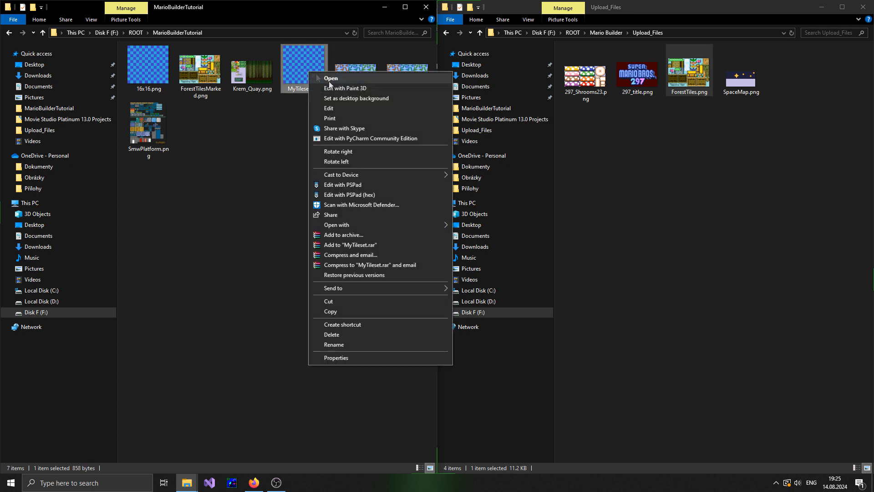
mouse_move(442, 225)
click(480, 235)
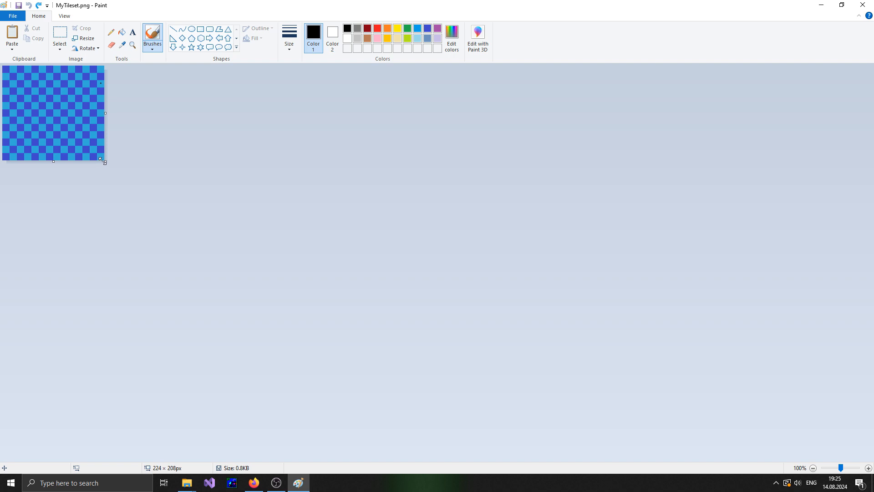
drag(102, 160, 495, 315)
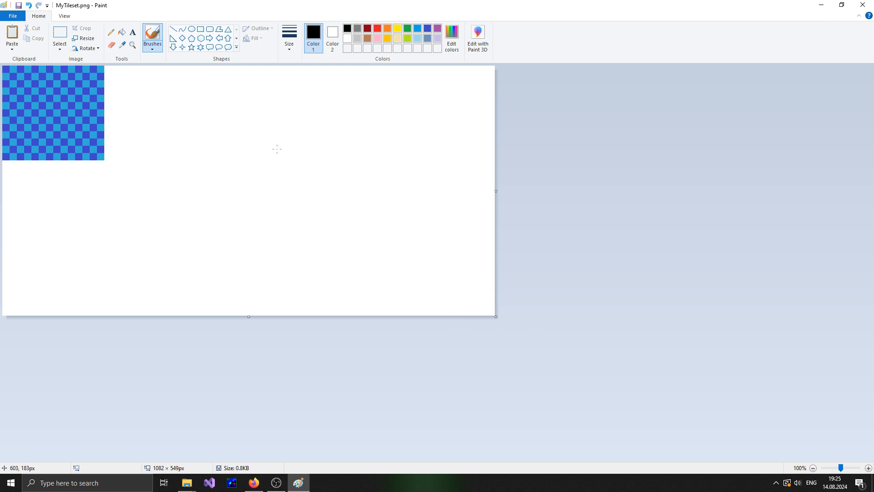
Paste the copied slopes image and place it on the blank canvas beside the blue checkerboard grid
key(ctrl+v)
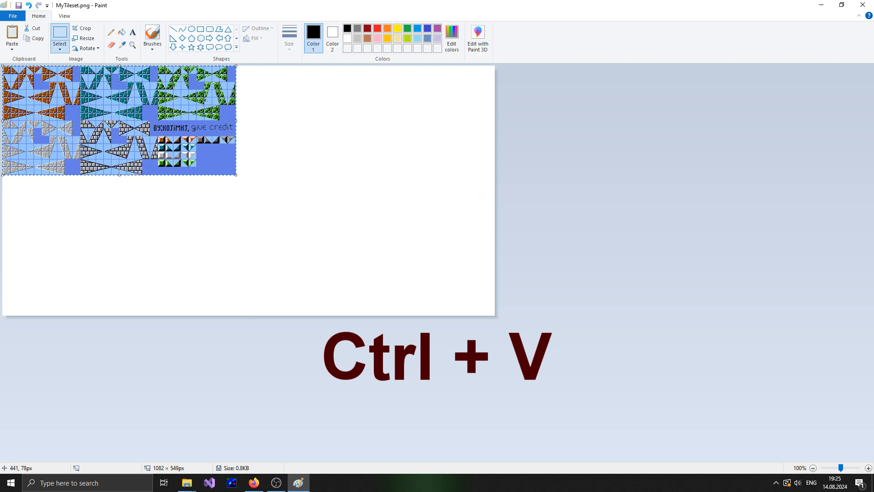
drag(160, 112, 269, 121)
click(304, 214)
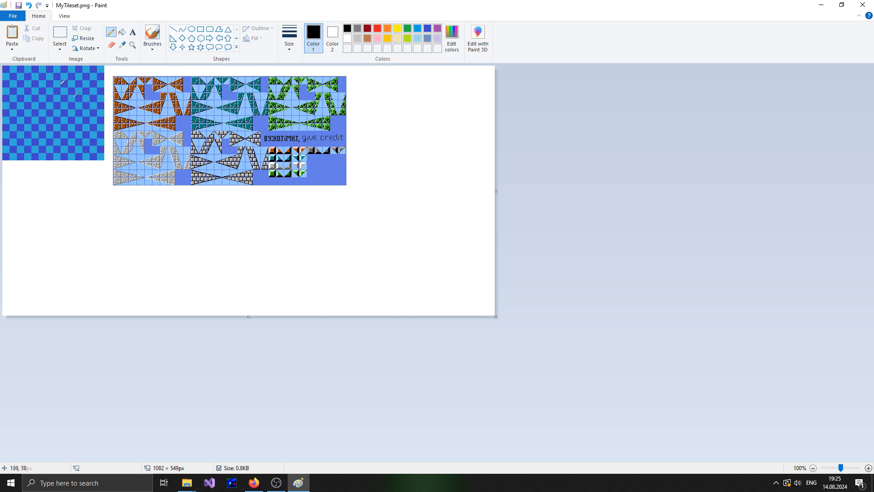
Move the 16 × 16 px solid orange block tile into the first cell of the checkerboard's top row
click(132, 46)
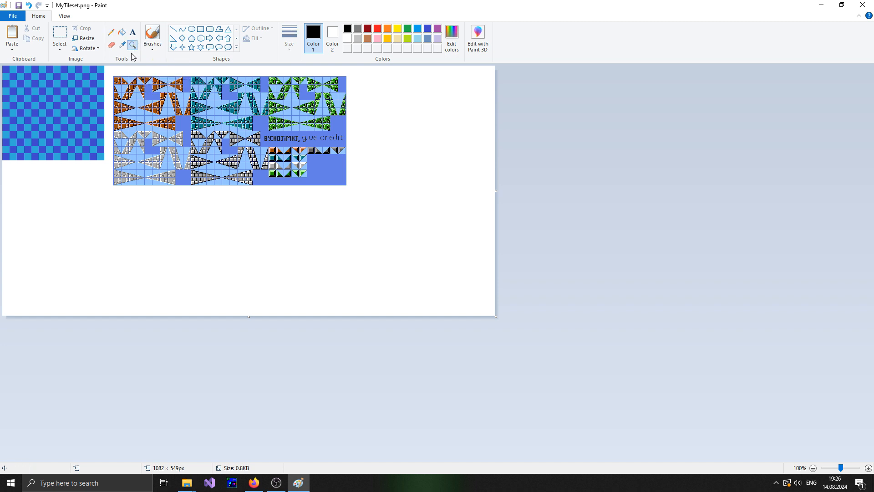
click(135, 86)
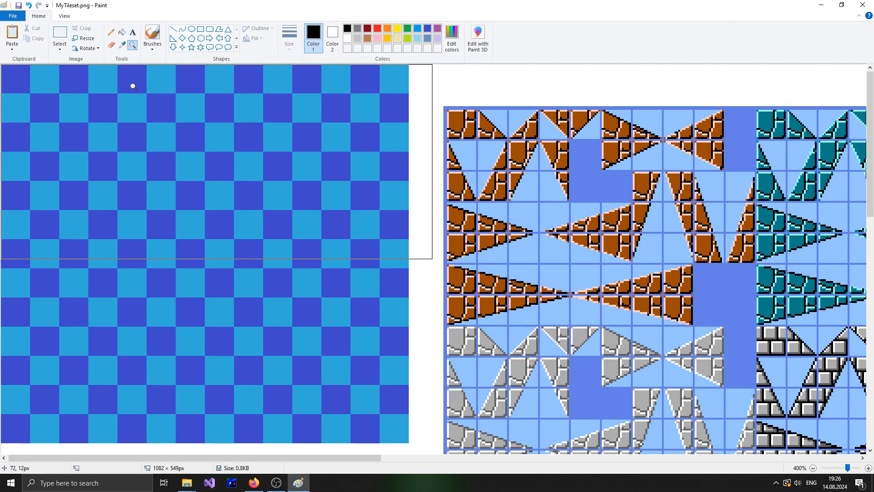
scroll(132, 86, down, 2)
scroll(125, 84, up, 2)
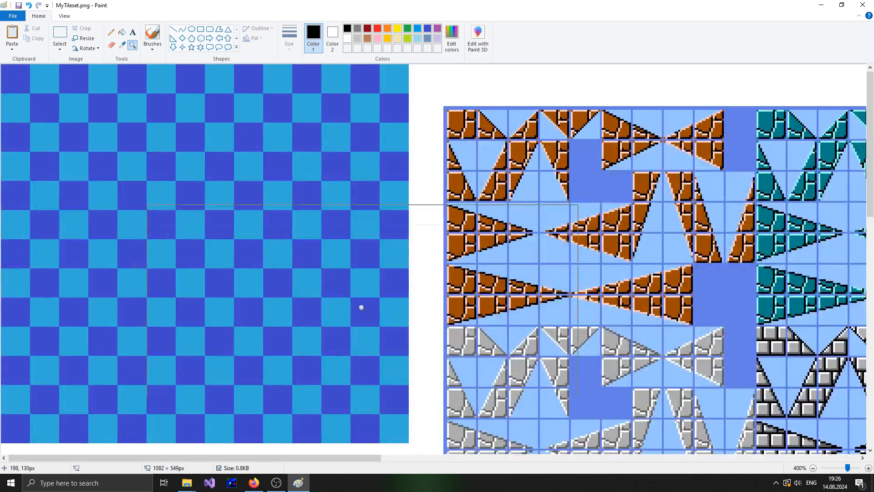
scroll(425, 112, up, 1)
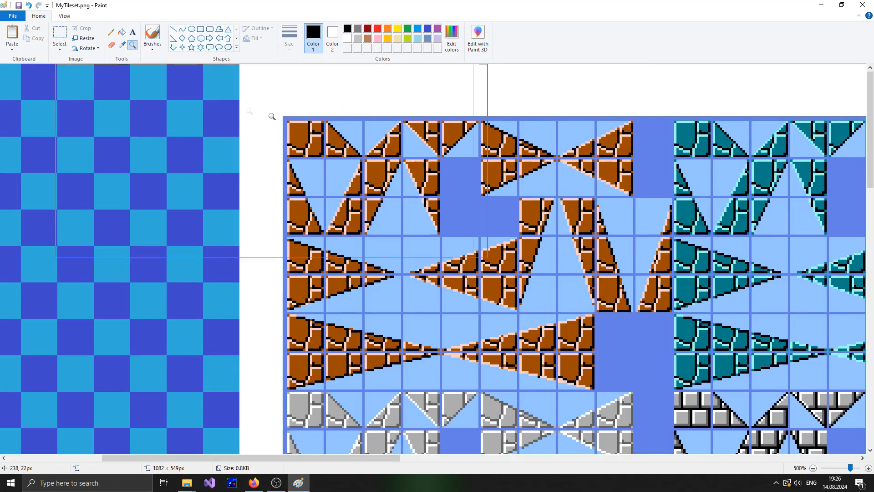
click(59, 36)
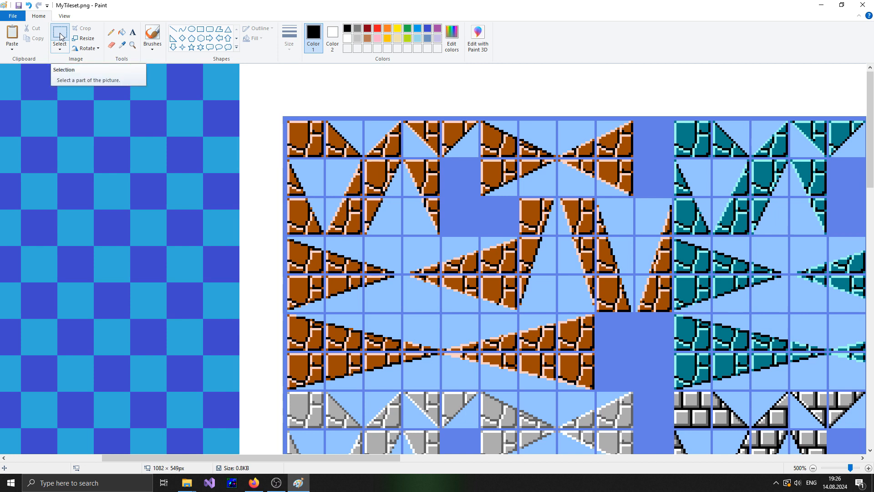
drag(288, 121, 322, 156)
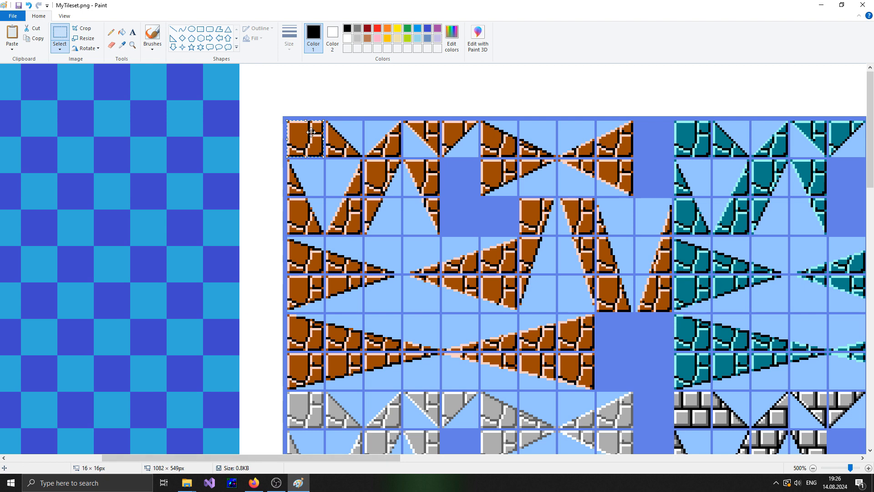
drag(311, 132, 54, 96)
drag(211, 458, 116, 457)
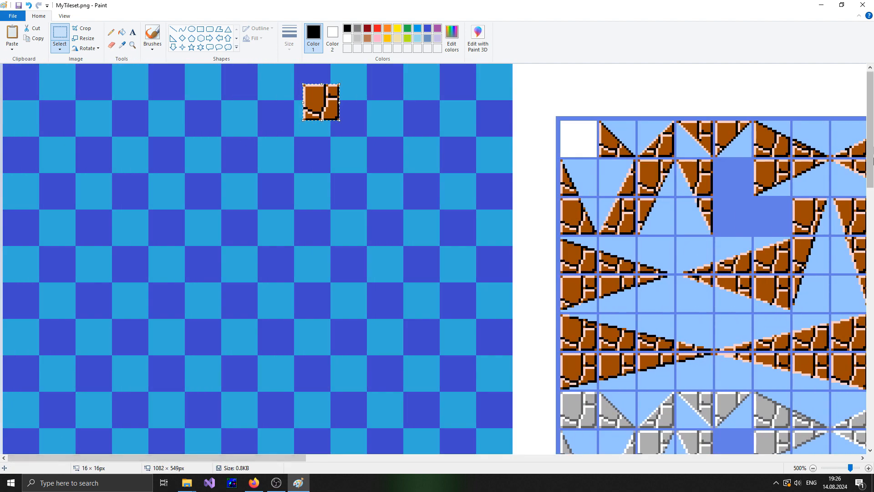
scroll(220, 98, up, 1)
drag(322, 108, 22, 86)
click(81, 118)
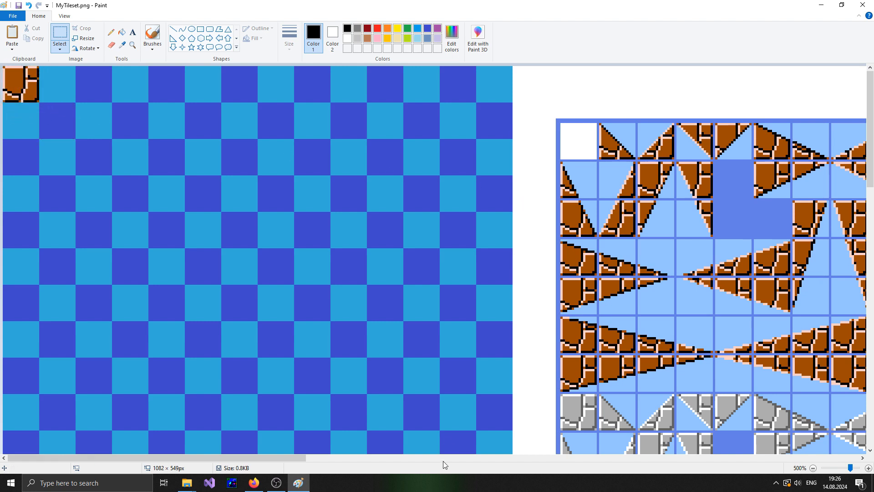
Move the second 16 × 16 px orange slope tile into the checkerboard's second top-row cell, beside the solid block
drag(600, 122, 635, 158)
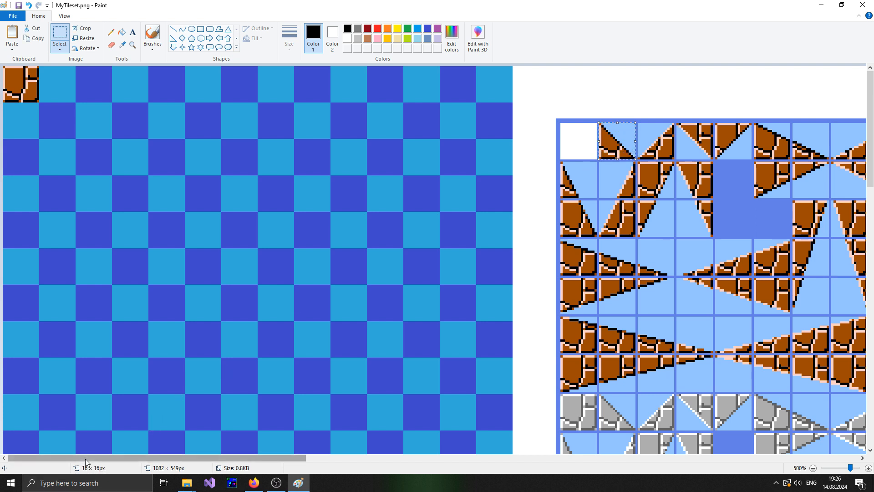
drag(613, 139, 52, 83)
click(148, 178)
Close the grid-line gaps between the orange tiles below the top row by shifting the first columns right and the upper rows down
mouse_move(203, 458)
mouse_down()
mouse_move(403, 458)
mouse_move(86, 412)
mouse_move(370, 387)
mouse_move(297, 421)
mouse_move(305, 427)
mouse_up()
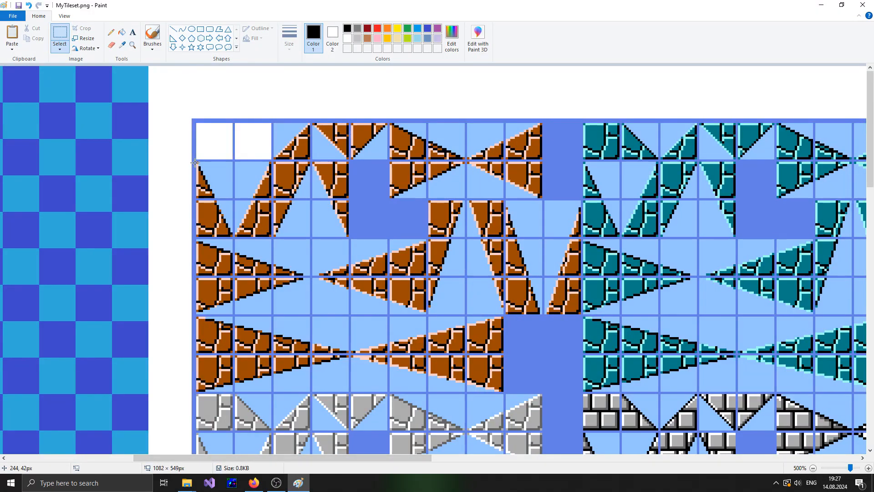
drag(196, 161, 232, 313)
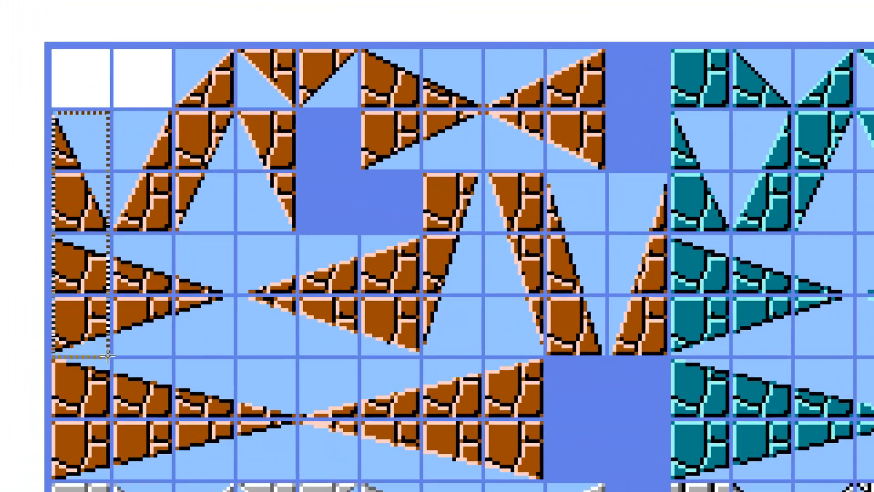
drag(109, 356, 109, 355)
key(Escape)
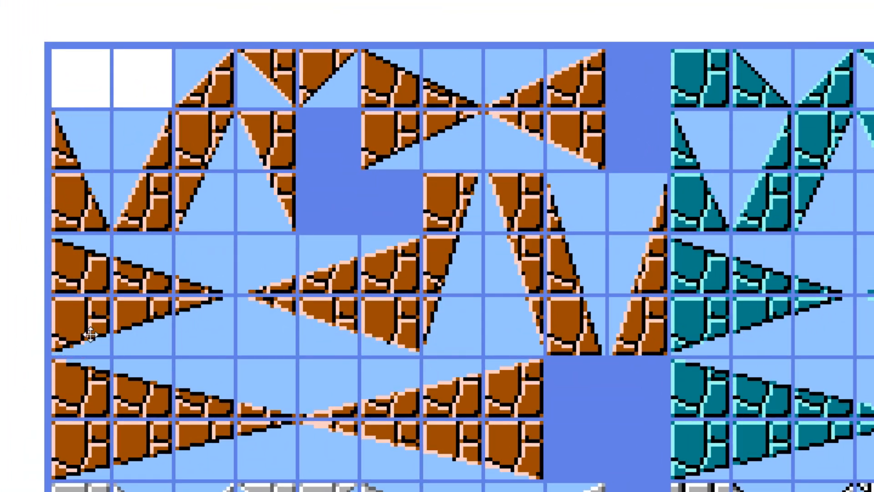
drag(93, 334, 95, 335)
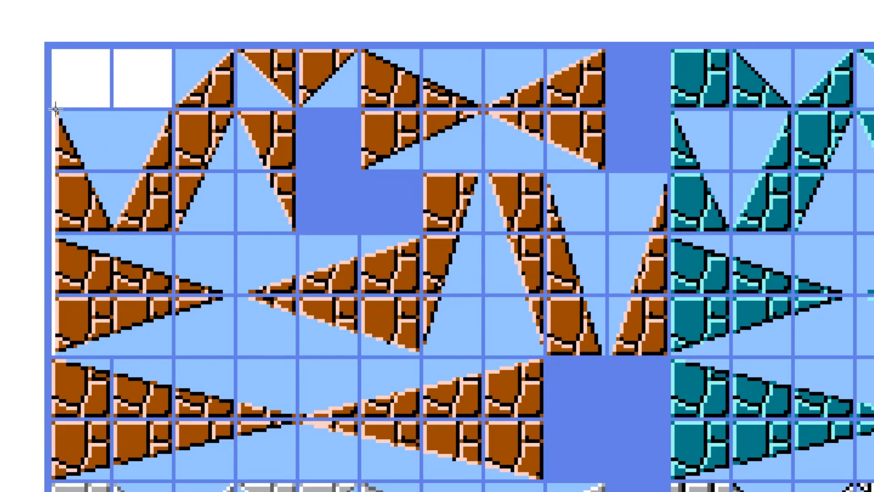
drag(55, 111, 156, 338)
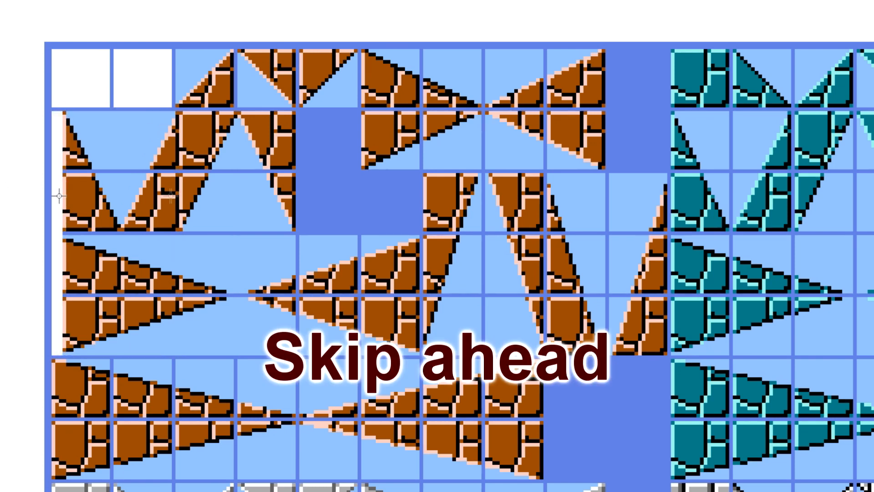
drag(63, 111, 293, 289)
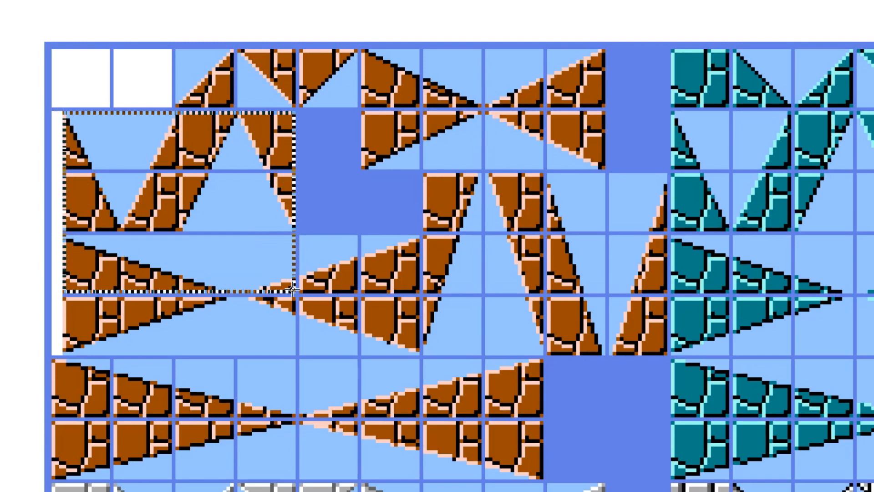
key(Down)
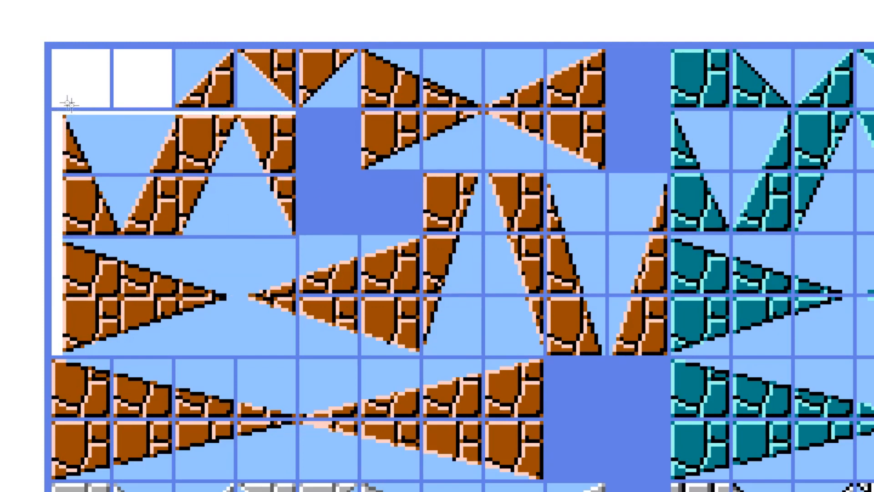
drag(62, 114, 292, 232)
drag(242, 143, 249, 204)
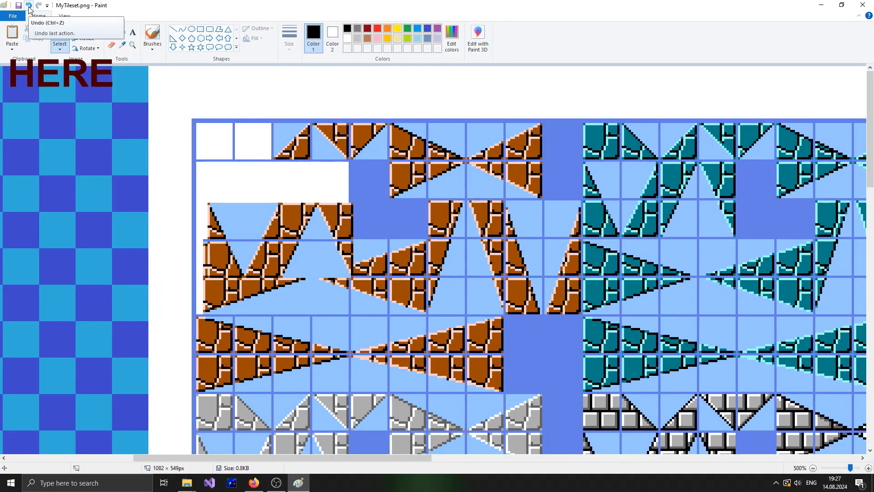
click(28, 8)
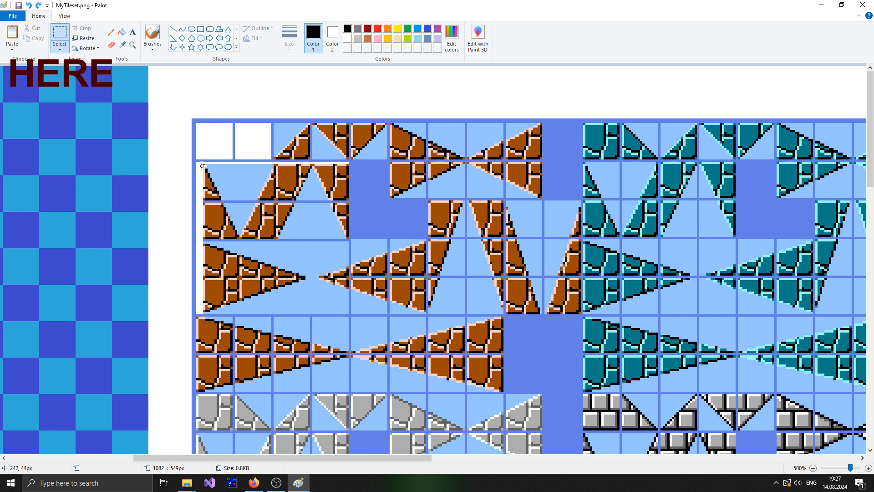
Move the joined 64 × 64 px block of orange slope tiles onto the checkerboard directly below its first row
drag(204, 164, 349, 313)
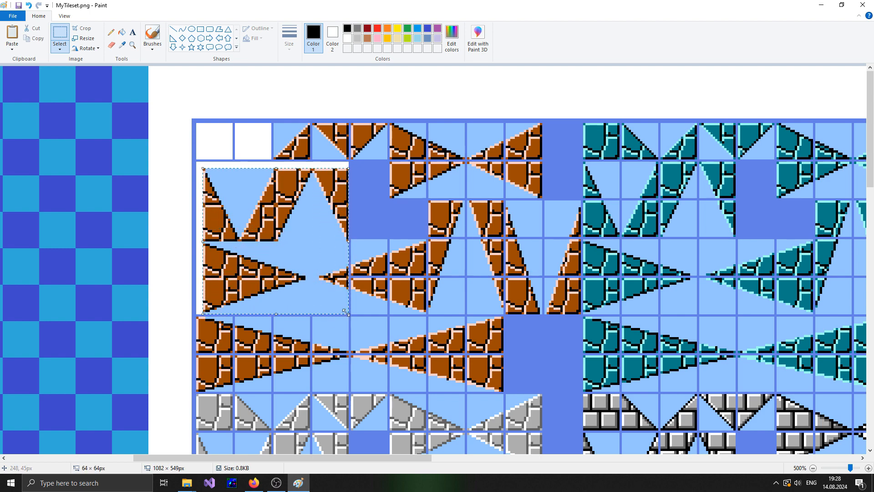
drag(146, 458, 20, 457)
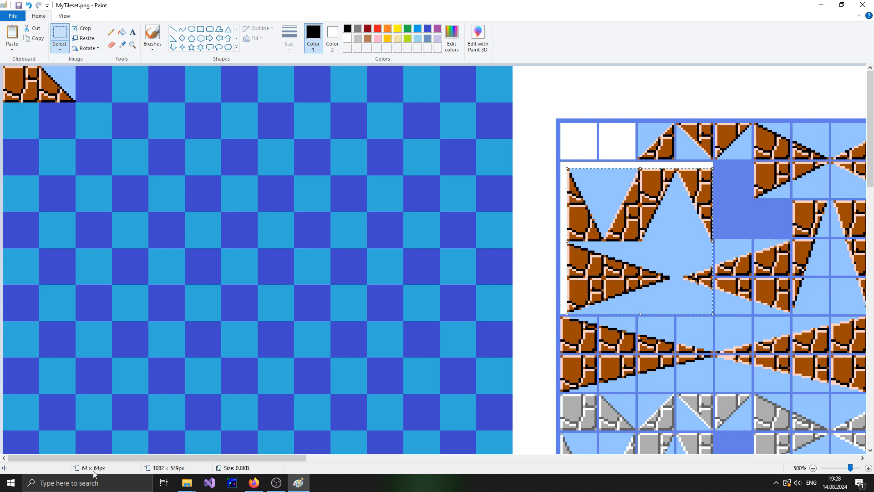
drag(671, 221, 72, 151)
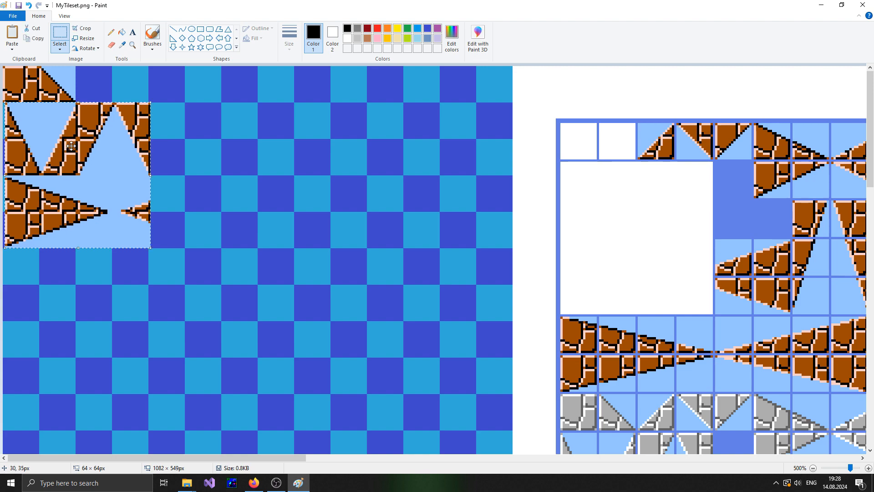
Transfer the remaining orange slope tiles to the checkerboard, aligning them with its 16 × 16 px cells
drag(245, 455, 392, 437)
scroll(443, 364, down, 5)
scroll(443, 363, up, 10)
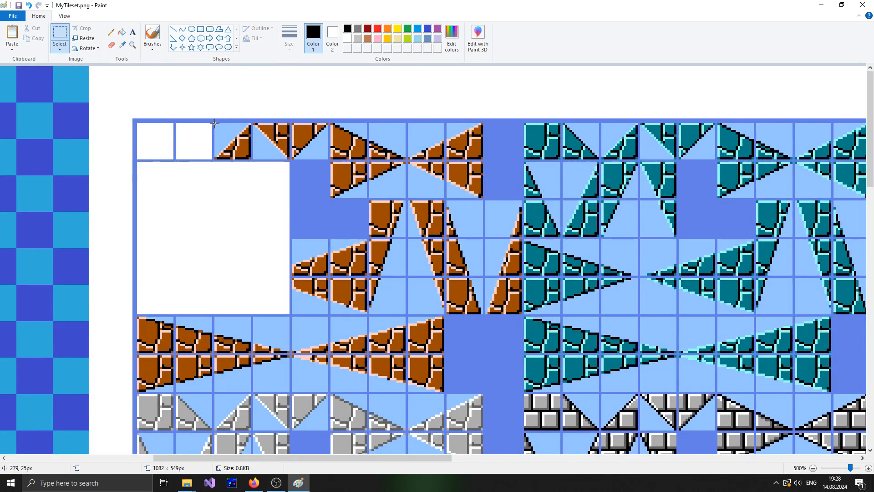
drag(215, 123, 249, 157)
click(328, 191)
scroll(369, 212, down, 3)
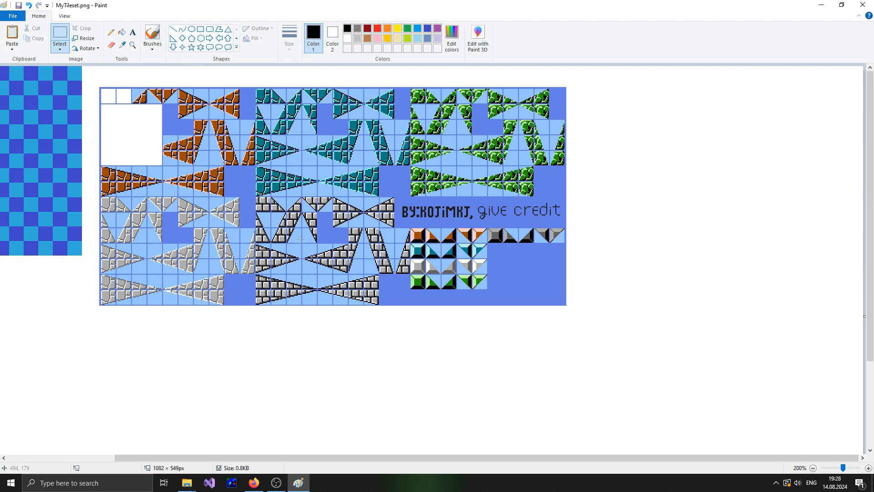
scroll(146, 136, up, 2)
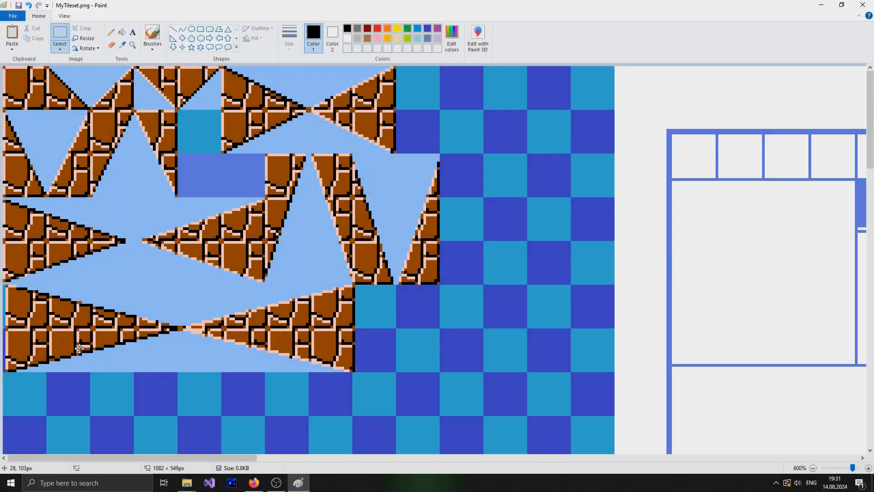
scroll(80, 349, down, 4)
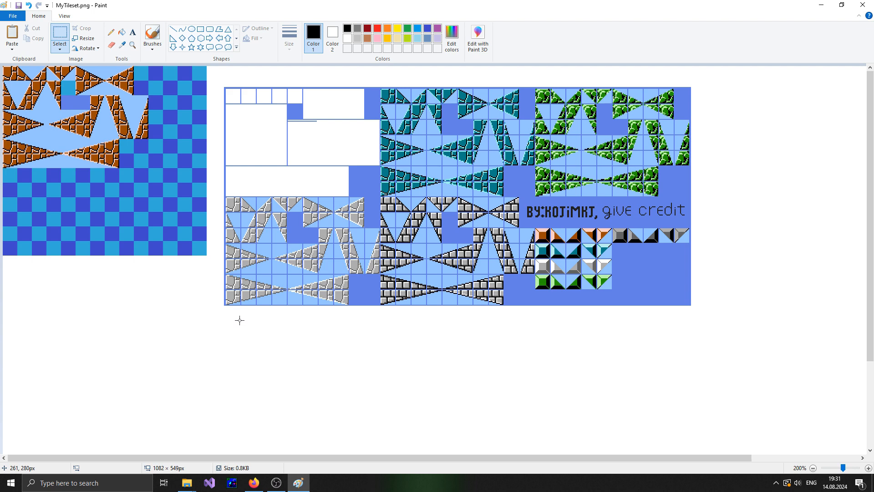
Crop the canvas to about 167 × 124 px around the orange slope tiles, cutting off the source sheet
click(132, 45)
click(603, 248)
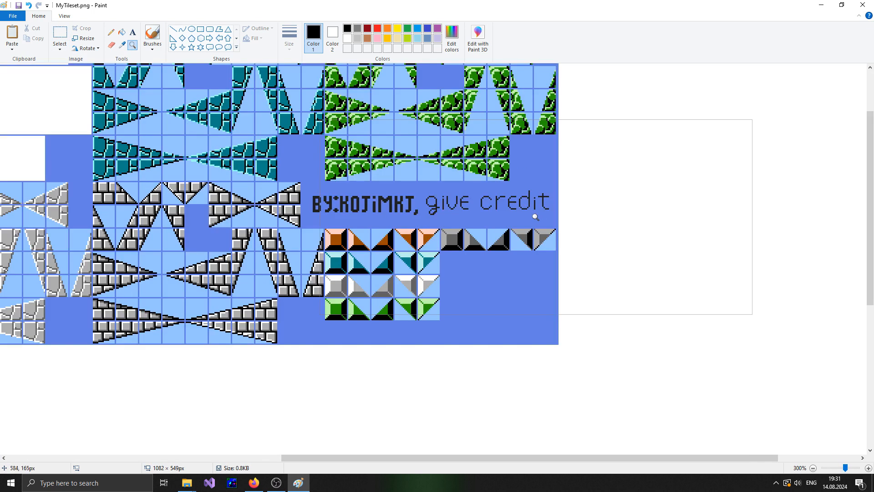
click(369, 188)
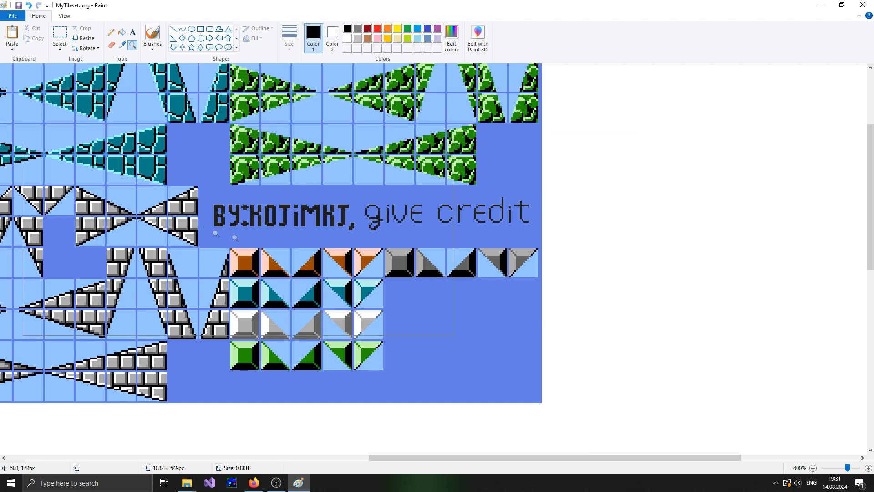
right_click(416, 445)
click(110, 32)
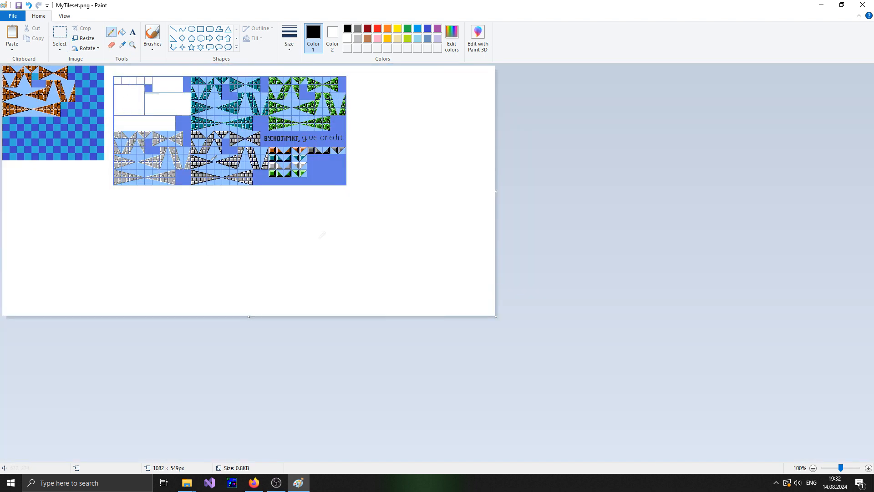
drag(497, 317, 109, 166)
ctrl+scroll(140, 178, up, 2)
drag(327, 371, 231, 235)
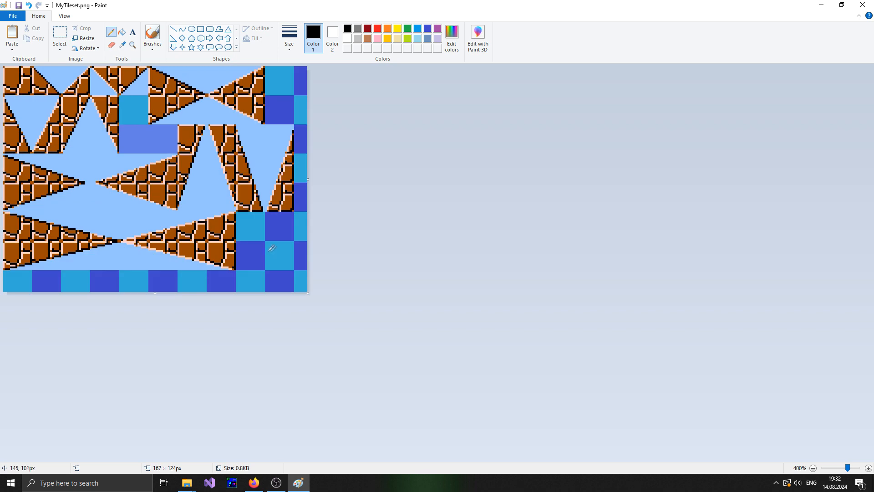
Trim the canvas to exactly 160 × 112 px so it ends on the 16 px cell edges
ctrl+scroll(306, 277, up, 2)
drag(381, 351, 273, 251)
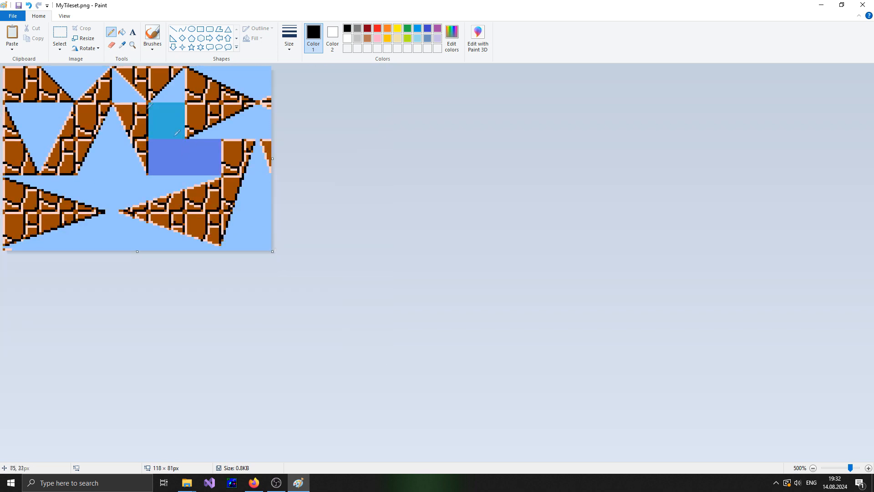
click(27, 6)
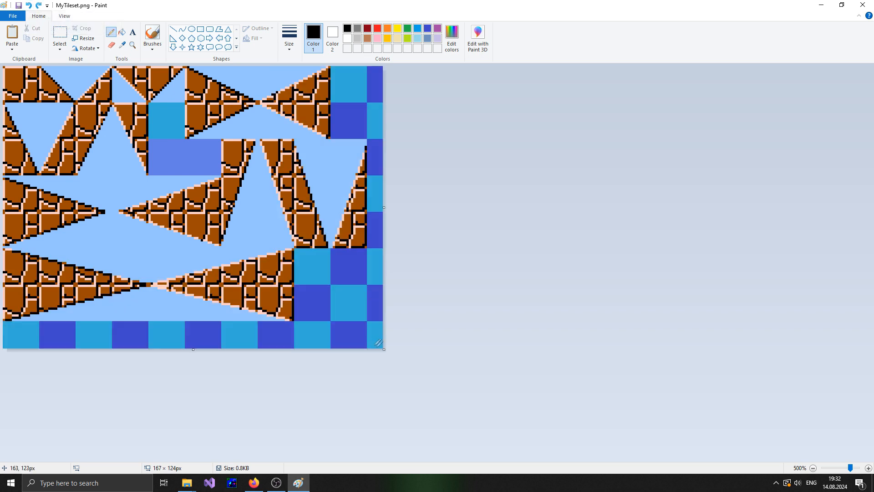
drag(385, 351, 370, 321)
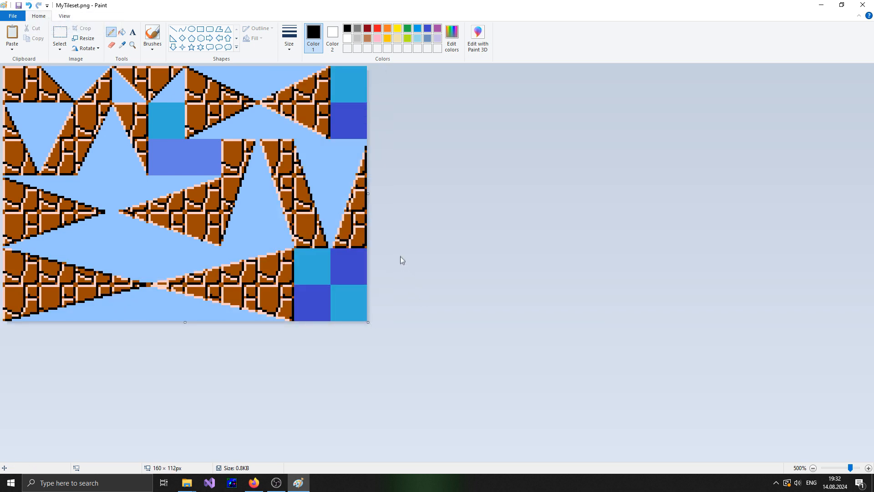
Extend the canvas downwards to 160 × 116 px and fill the added strip with the light-blue colour picked from the tile background
click(122, 44)
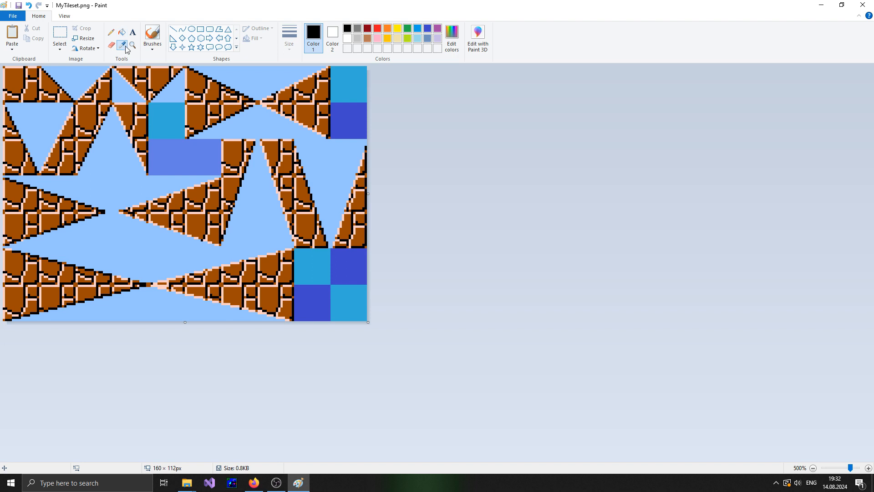
click(114, 35)
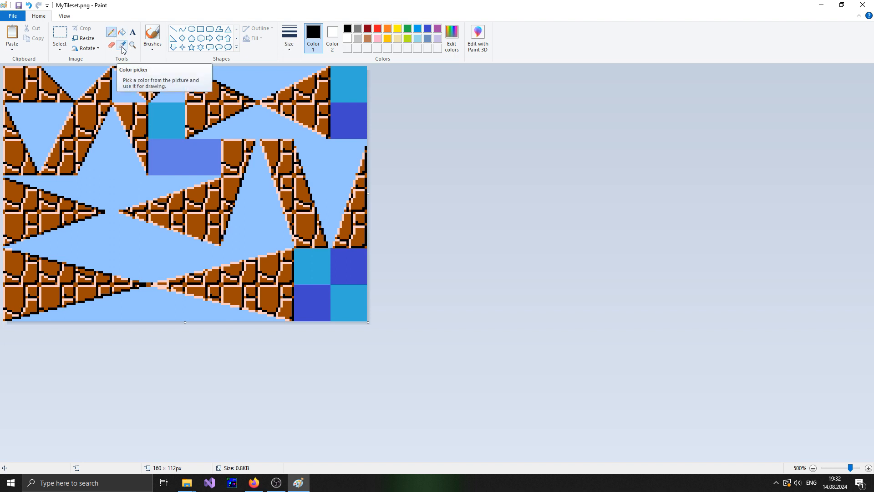
click(122, 48)
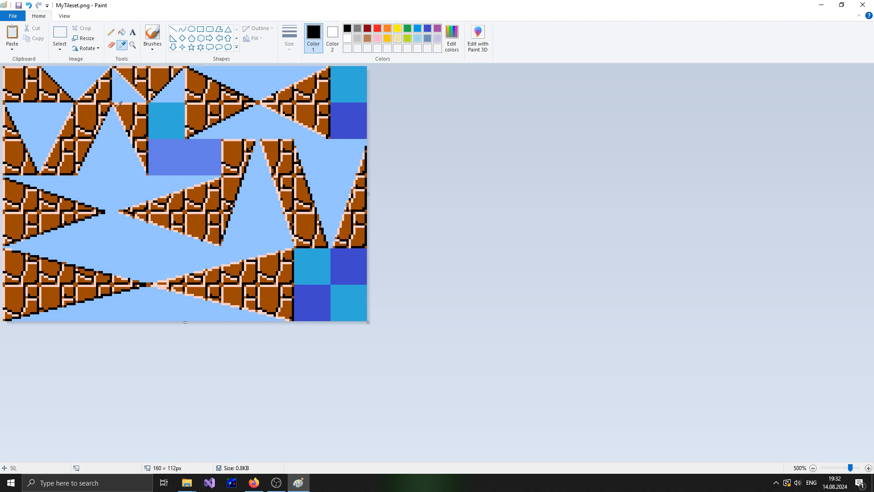
click(107, 184)
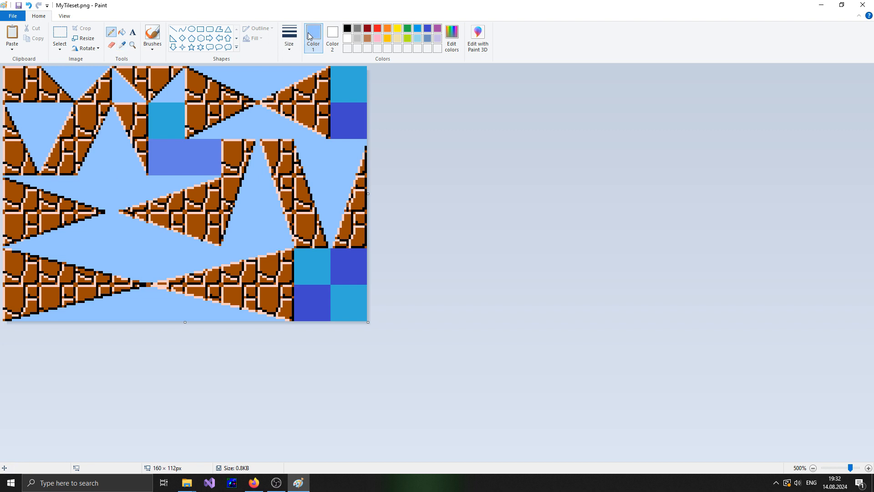
drag(184, 321, 183, 332)
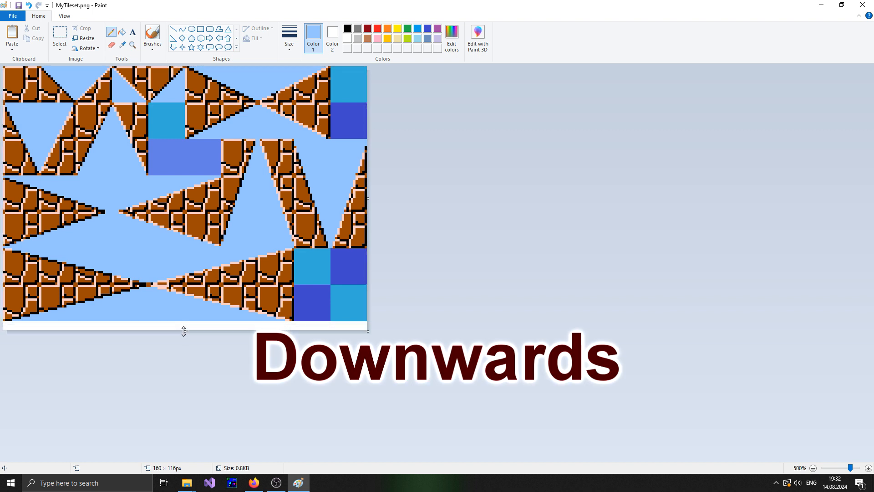
click(121, 31)
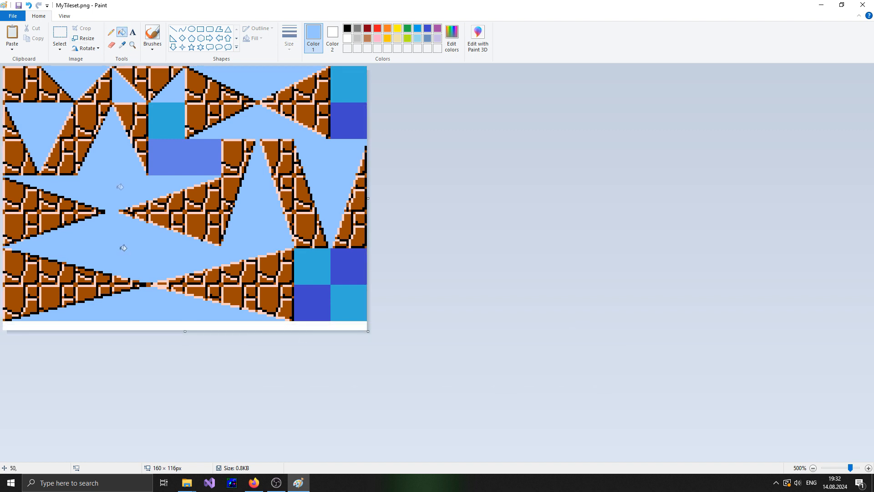
click(142, 324)
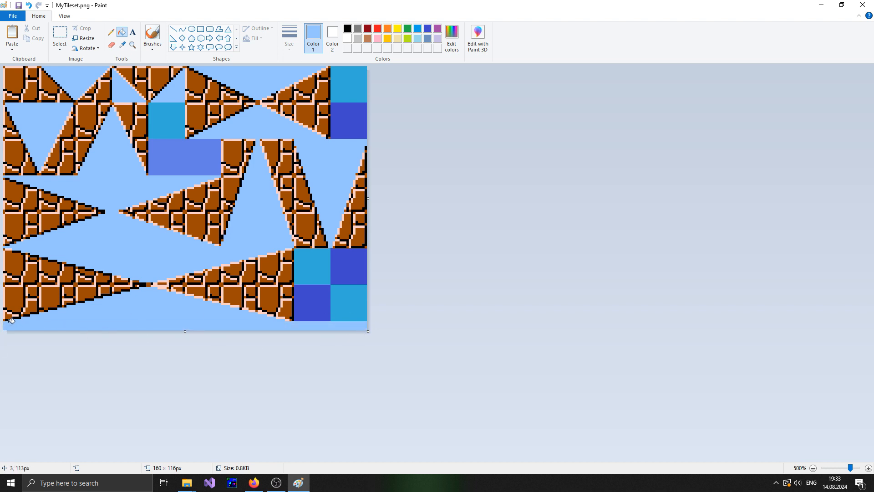
Fill all leftover checkerboard cells and the periwinkle block between the orange tiles with the same light-blue background colour
click(122, 44)
click(122, 32)
click(166, 121)
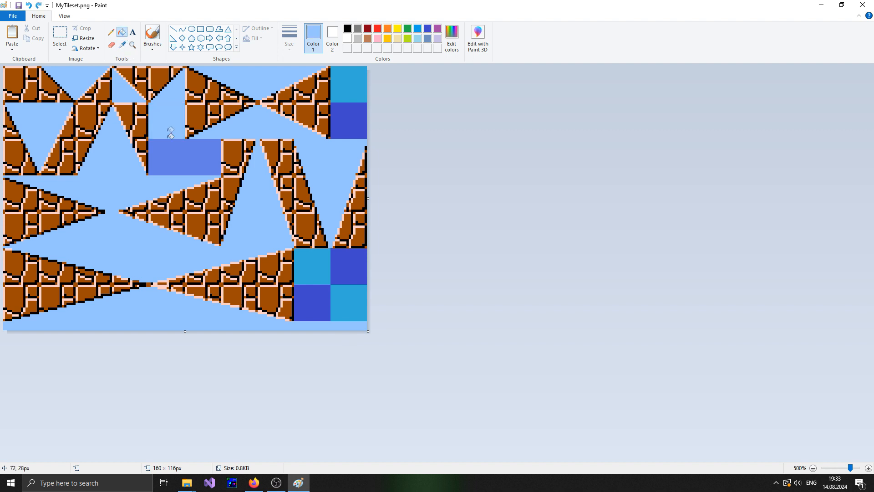
click(180, 156)
click(319, 267)
click(348, 266)
click(344, 297)
click(314, 302)
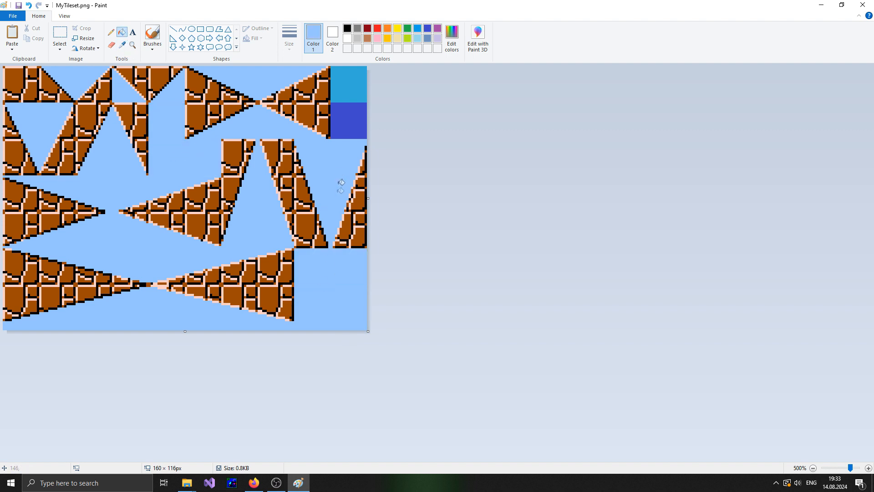
click(346, 123)
click(351, 85)
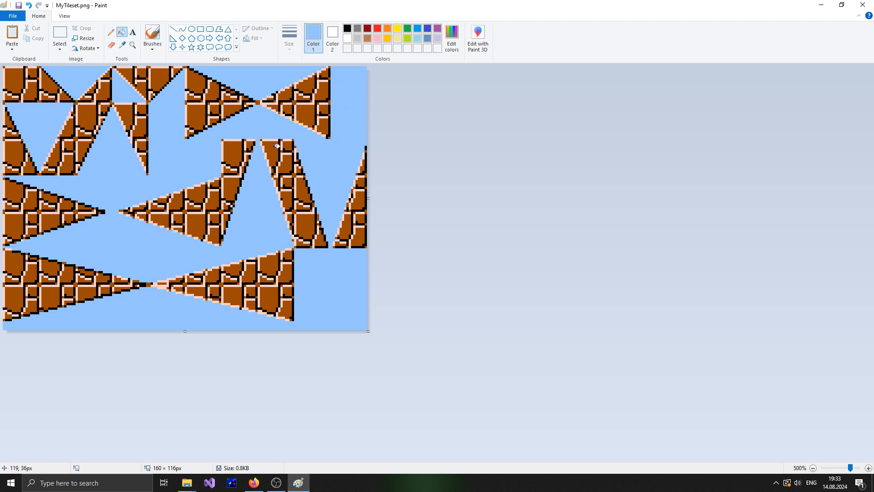
Save the tileset, close Paint, and copy MyTileset.png into Mario Builder's Upload_Files folder
key(ctrl+s)
key(alt+F4)
click(606, 32)
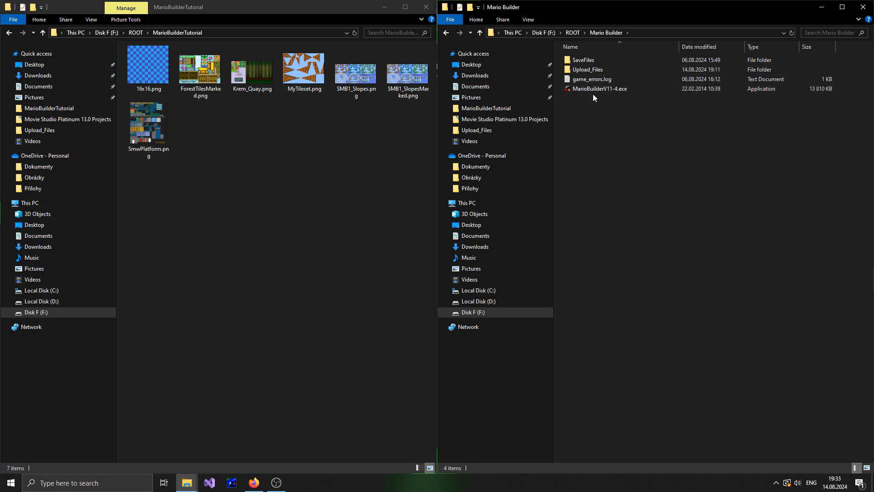
double_click(587, 70)
click(294, 89)
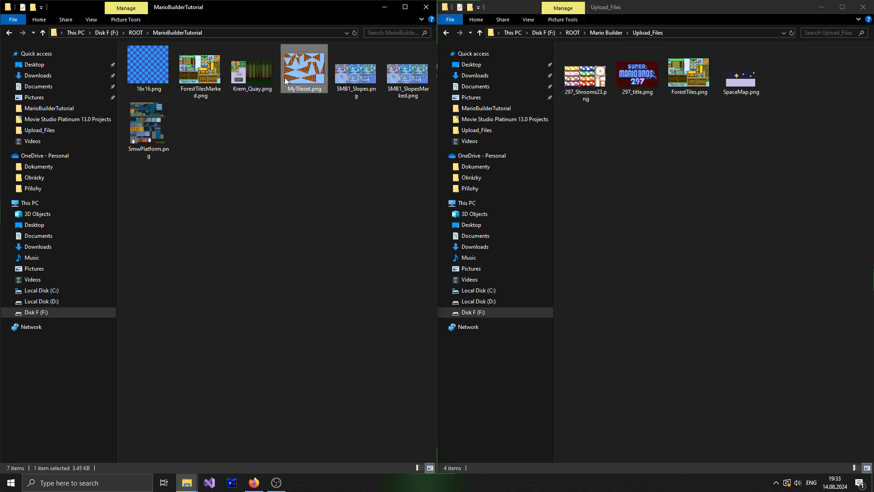
drag(316, 93, 659, 185)
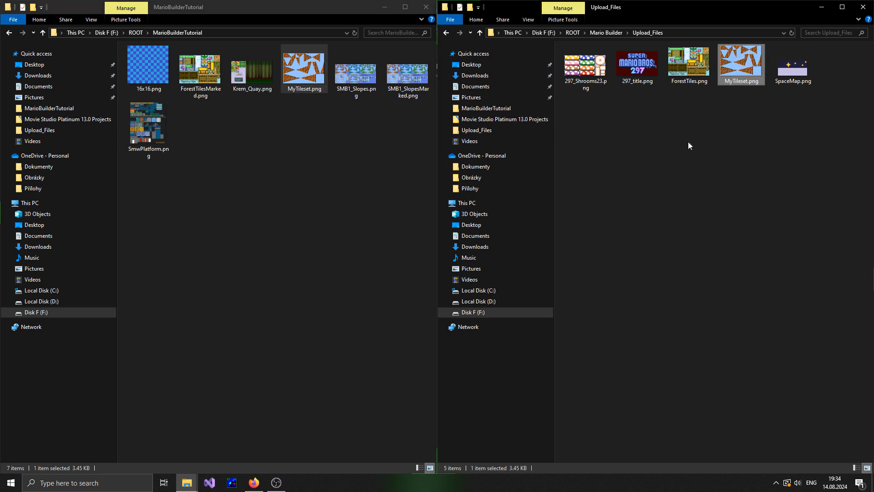
Launch MarioBuilderV11-4.exe from the Mario Builder folder and open the Sandbox 20 file
click(607, 33)
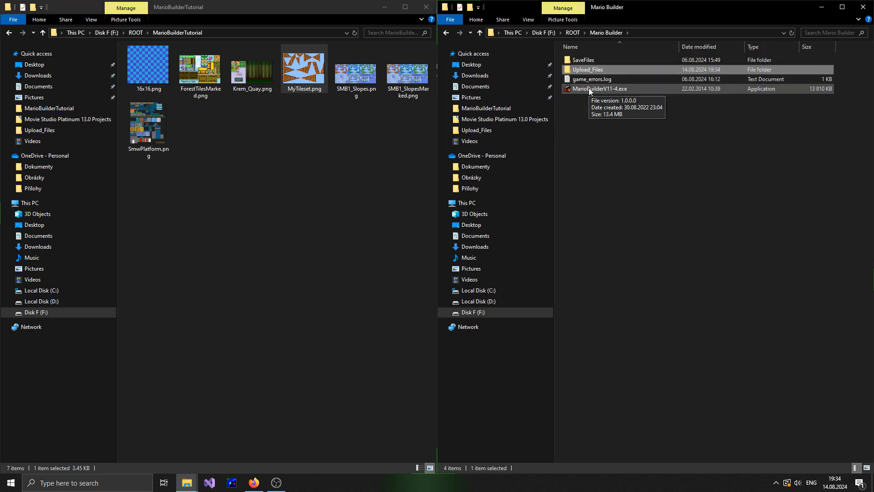
double_click(588, 88)
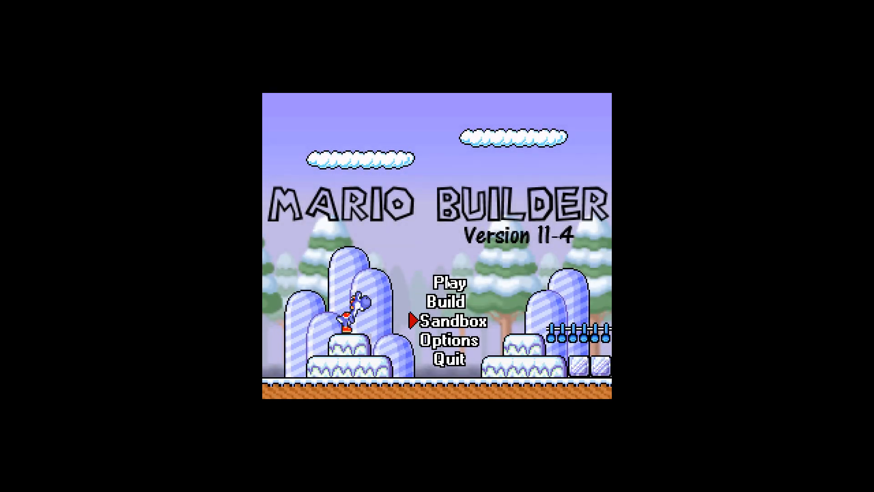
click(433, 321)
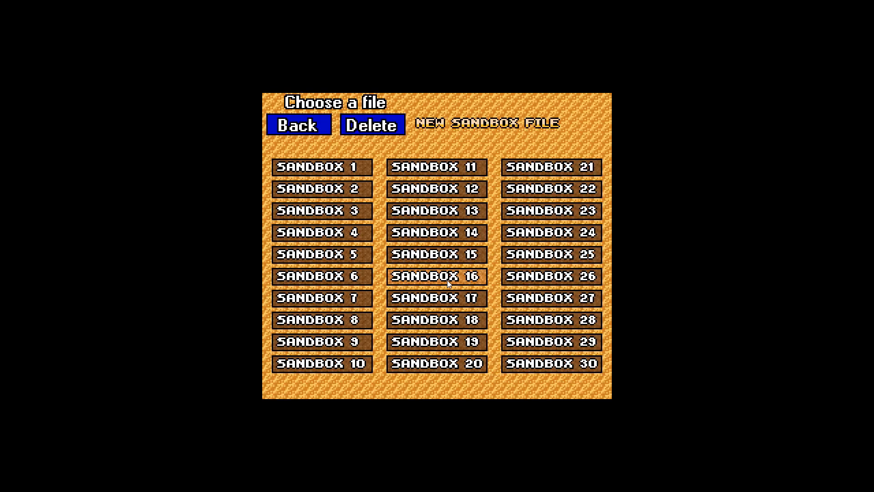
click(428, 364)
Build a Castle Ground platform five tiles wide and three rows high beneath Mario
scroll(453, 303, down, 4)
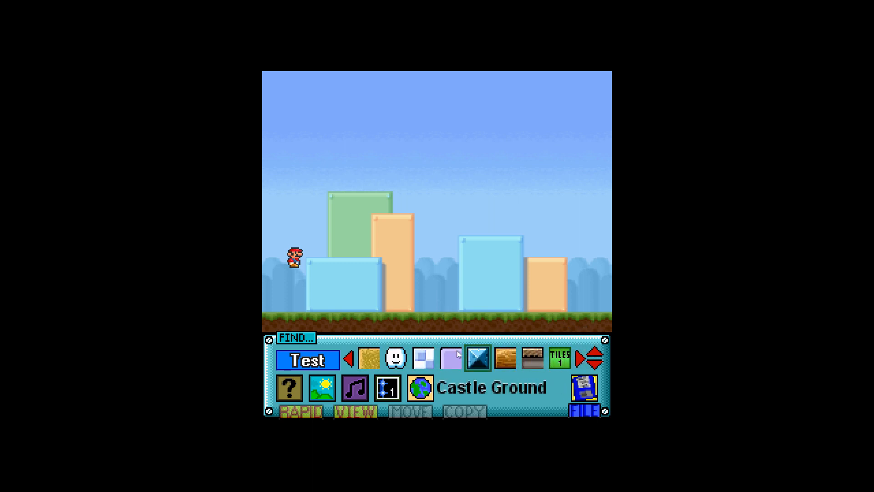
scroll(467, 362, up, 1)
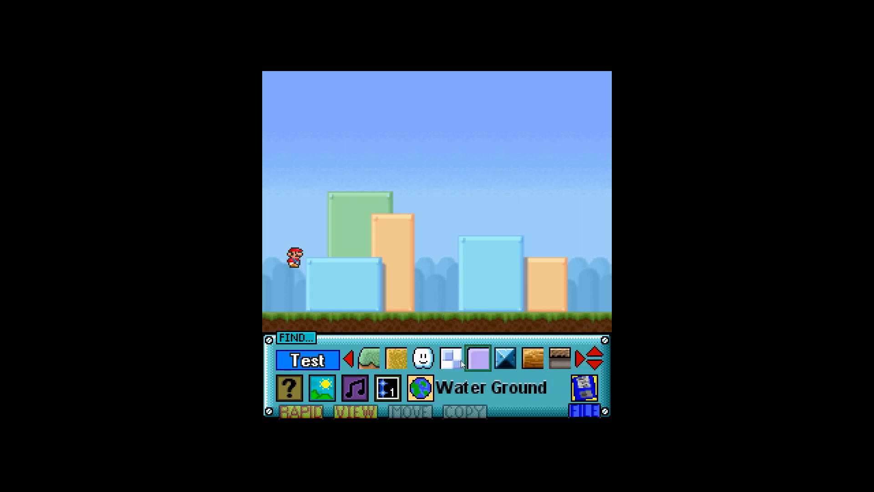
scroll(460, 360, down, 1)
drag(275, 278, 369, 288)
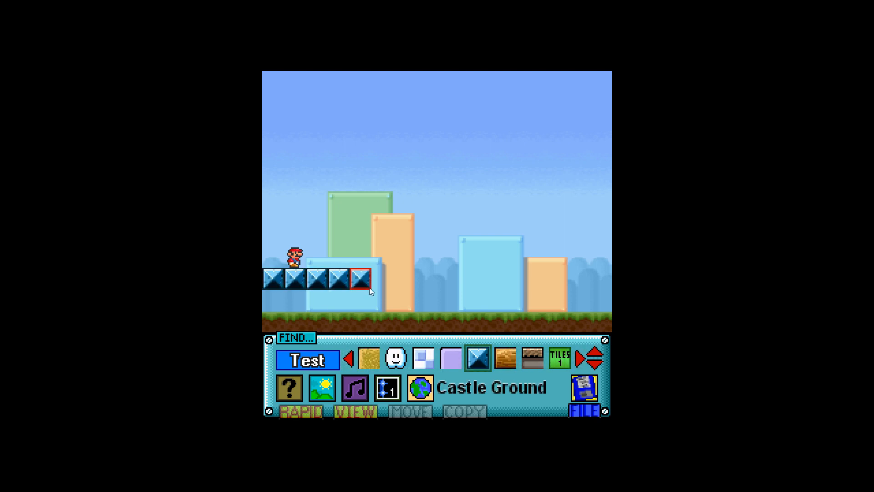
drag(367, 324, 294, 325)
drag(338, 300, 282, 301)
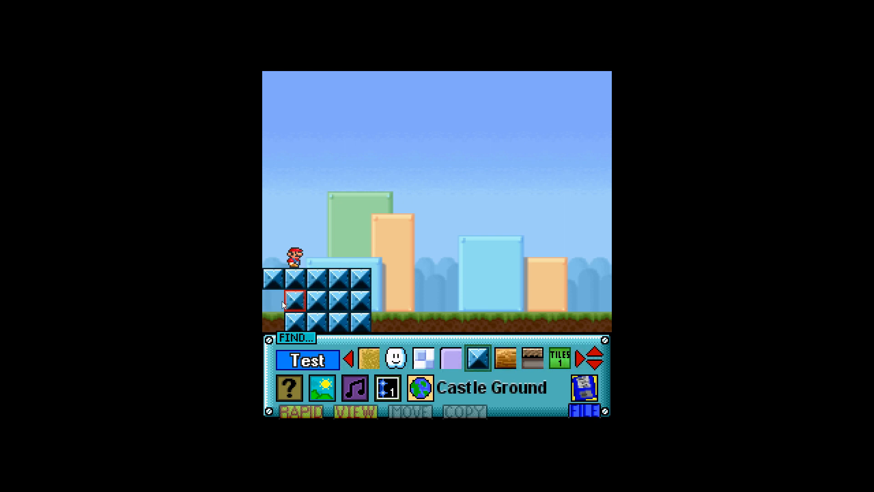
Browse the ground types and select Upload Tiles, located beside Invisible Blocks
scroll(538, 389, down, 15)
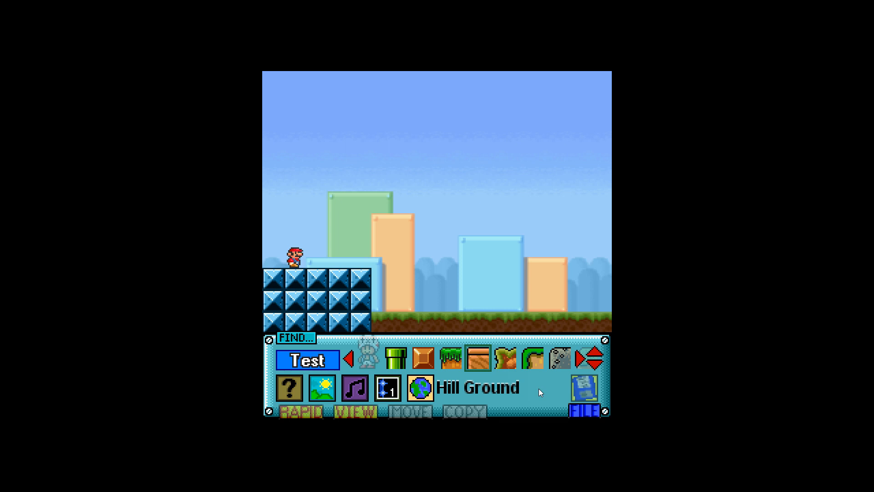
scroll(539, 389, down, 15)
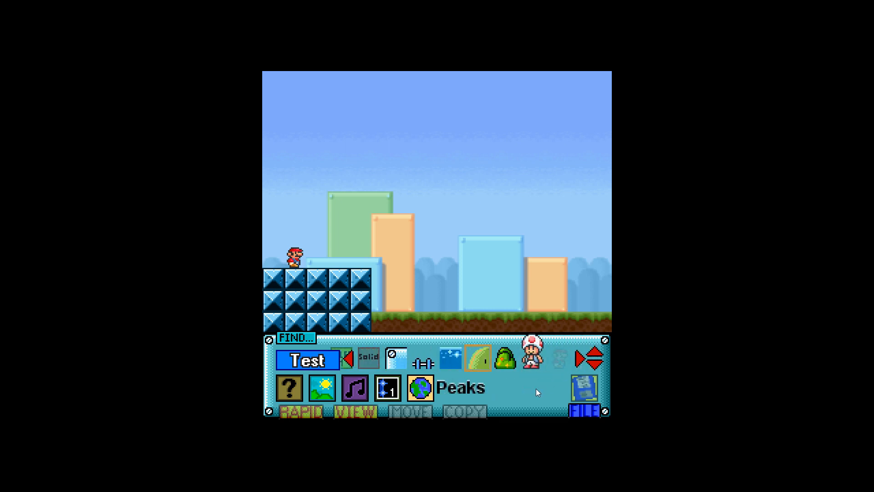
scroll(511, 389, down, 1)
scroll(481, 361, up, 15)
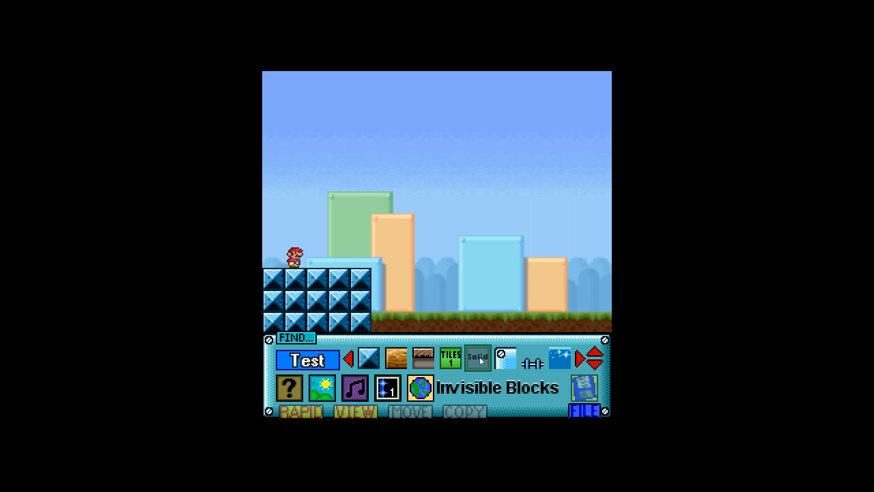
scroll(480, 364, up, 1)
scroll(487, 380, down, 1)
scroll(488, 381, up, 1)
scroll(488, 380, down, 1)
scroll(488, 381, up, 1)
scroll(488, 380, down, 1)
scroll(488, 381, up, 1)
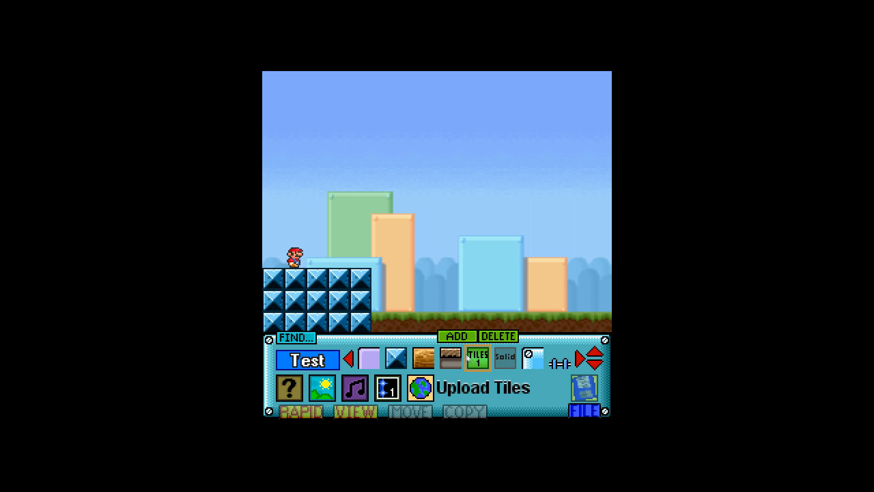
Add MyTileset.png from the Upload_Files folder as the first uploaded tileset
click(458, 338)
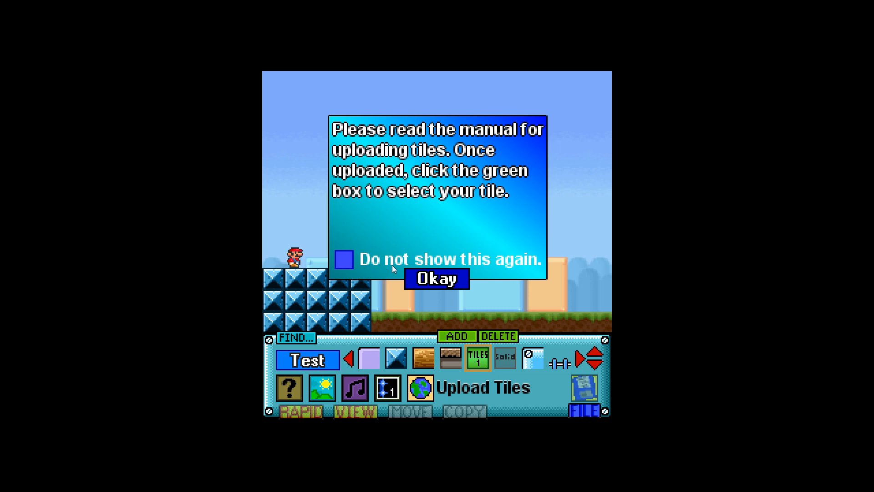
click(416, 277)
double_click(268, 128)
click(416, 135)
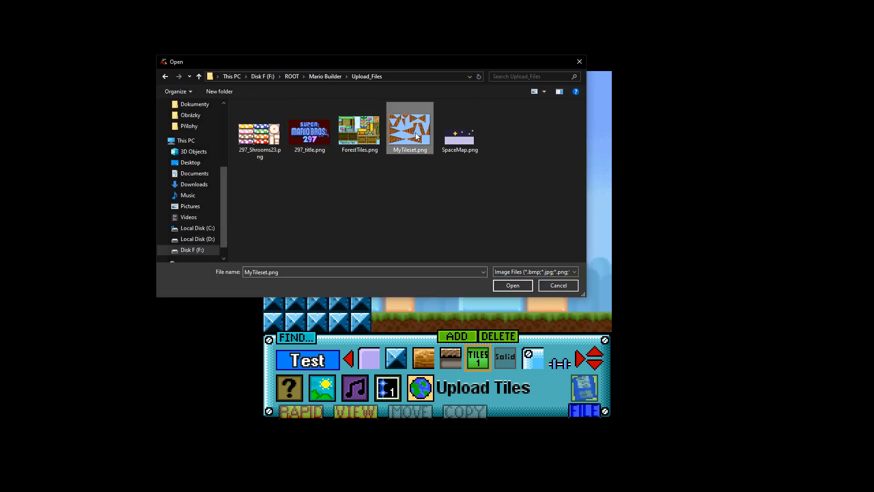
click(505, 287)
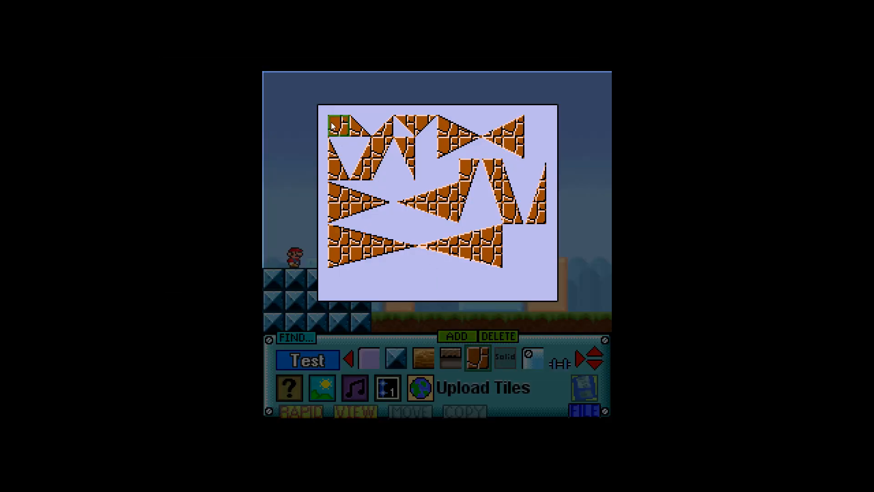
Place the tileset's solid orange block as a stepped platform, four tiles wide on top and seven wide in the two rows below
click(332, 126)
mouse_move(407, 321)
mouse_down()
mouse_move(408, 275)
mouse_move(470, 278)
mouse_up()
mouse_move(469, 314)
mouse_down()
mouse_move(429, 323)
mouse_move(451, 301)
mouse_move(492, 296)
mouse_move(537, 318)
mouse_up()
Place the tileset's two-tile gentle downhill slope after the platform's upper row and extend the two lower rows to eleven tiles
click(474, 362)
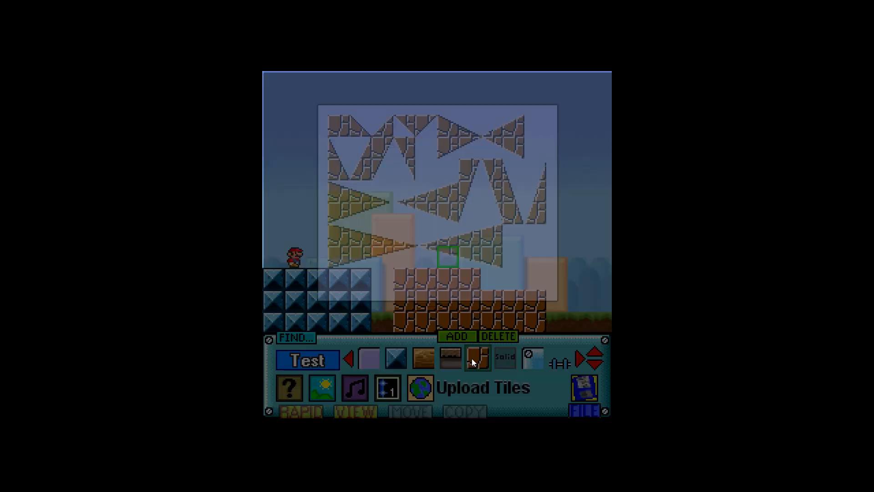
click(448, 125)
click(491, 275)
click(473, 360)
click(469, 128)
click(512, 288)
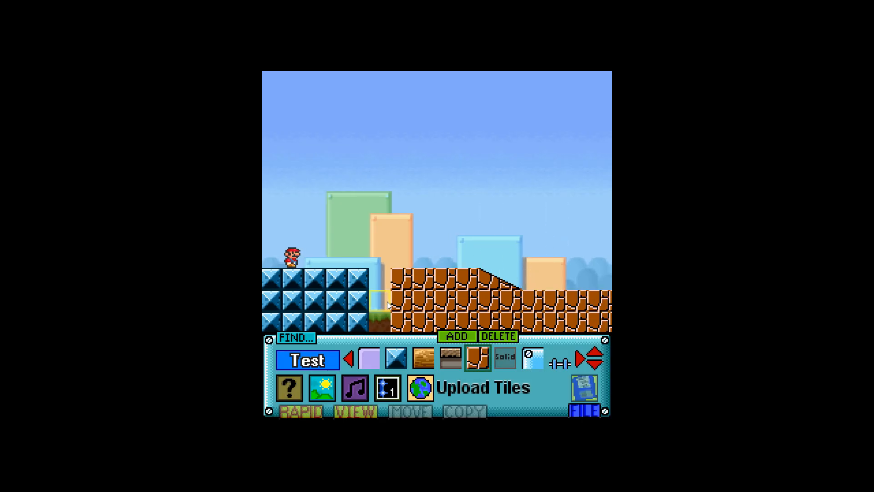
Test-play the level from spawn ID 1, jumping Mario onto the orange tiles
click(323, 362)
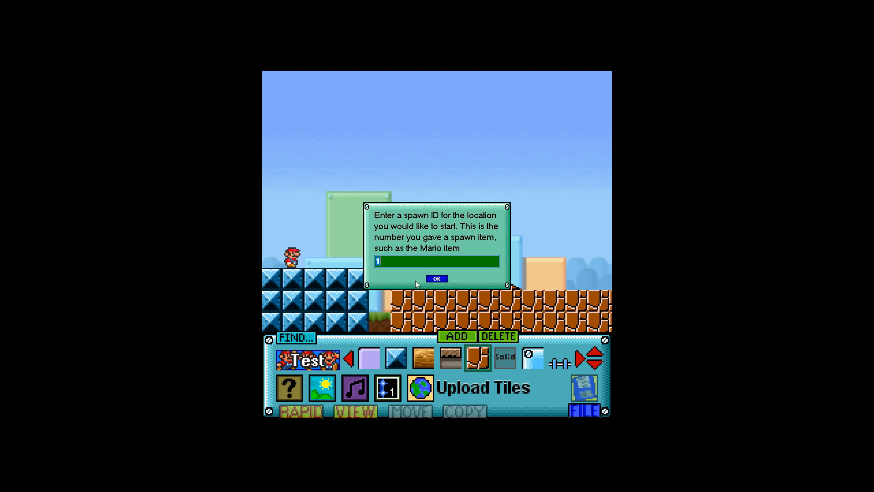
click(443, 279)
key(Right)
key(z)
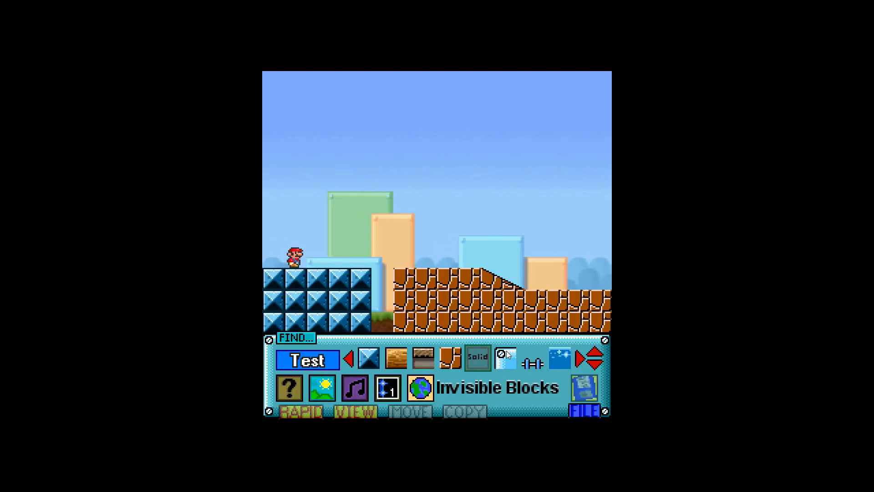
Cover the orange platform's full blocks with Solid invisible blocks, leaving the two slope tiles uncovered
click(472, 363)
mouse_move(335, 322)
mouse_down()
mouse_move(336, 284)
mouse_move(404, 280)
mouse_up()
click(477, 355)
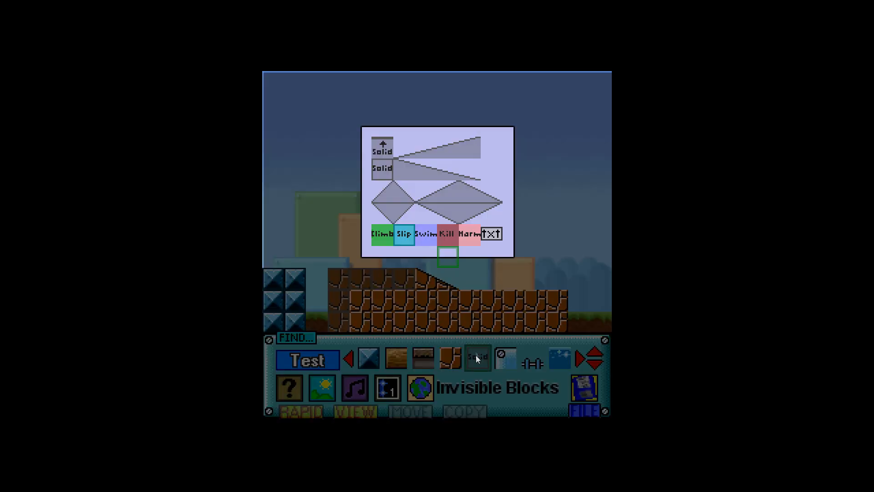
click(379, 172)
mouse_move(464, 300)
mouse_down()
mouse_move(554, 301)
mouse_move(556, 321)
mouse_move(355, 320)
mouse_move(361, 301)
mouse_move(450, 304)
mouse_up()
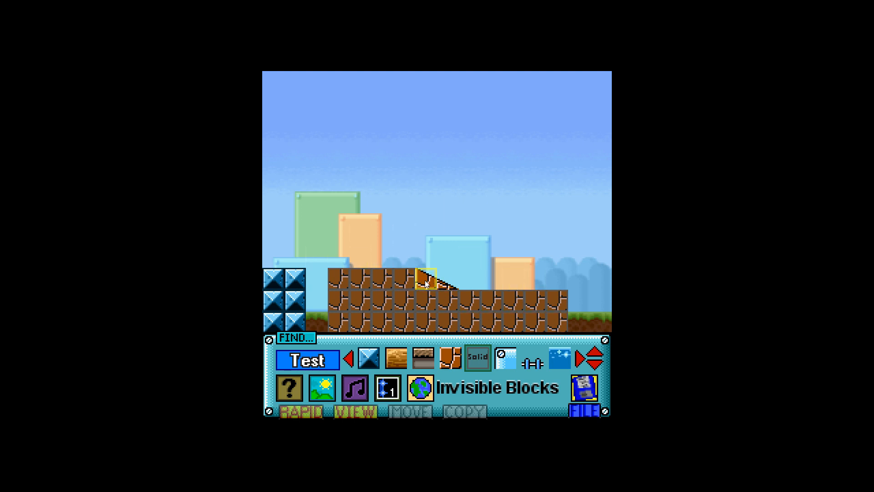
Place the two gentle downhill invisible slope blocks over the platform's two orange slope tiles
click(448, 363)
click(449, 363)
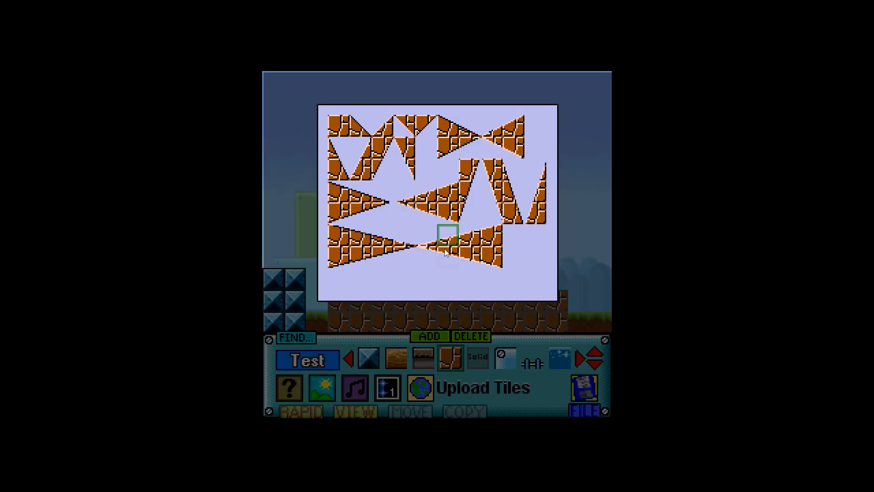
click(446, 252)
click(472, 359)
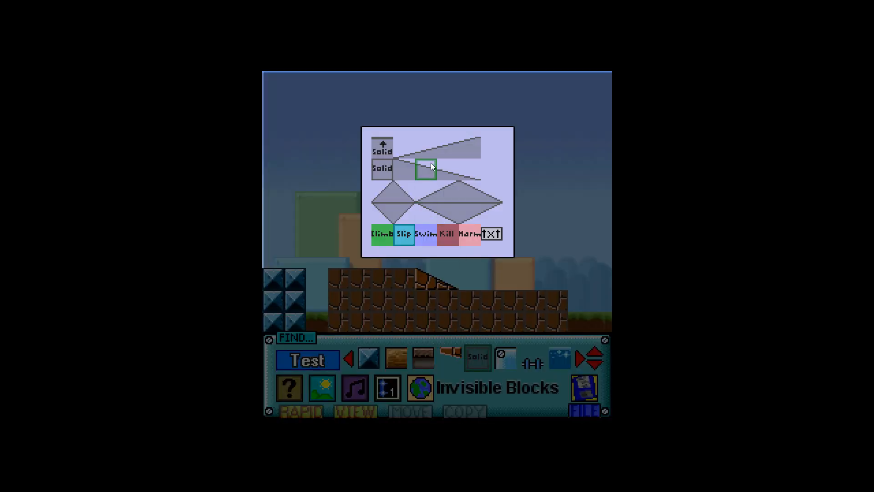
click(496, 196)
click(476, 350)
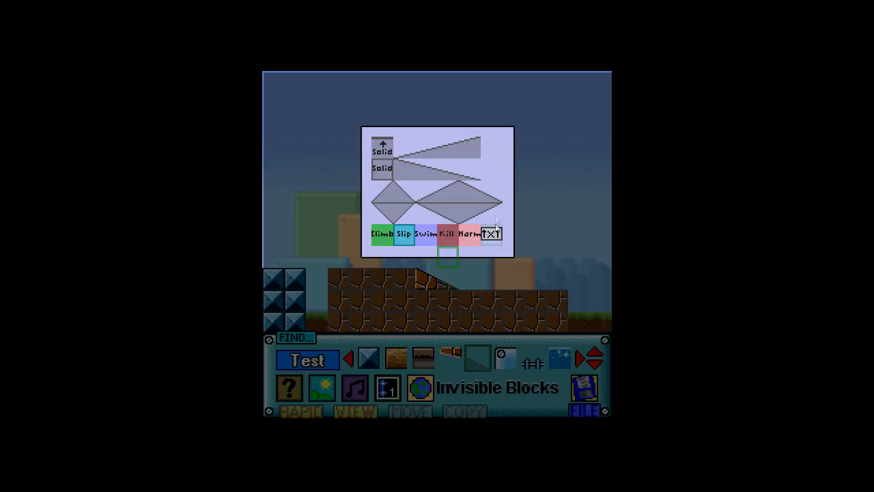
click(457, 195)
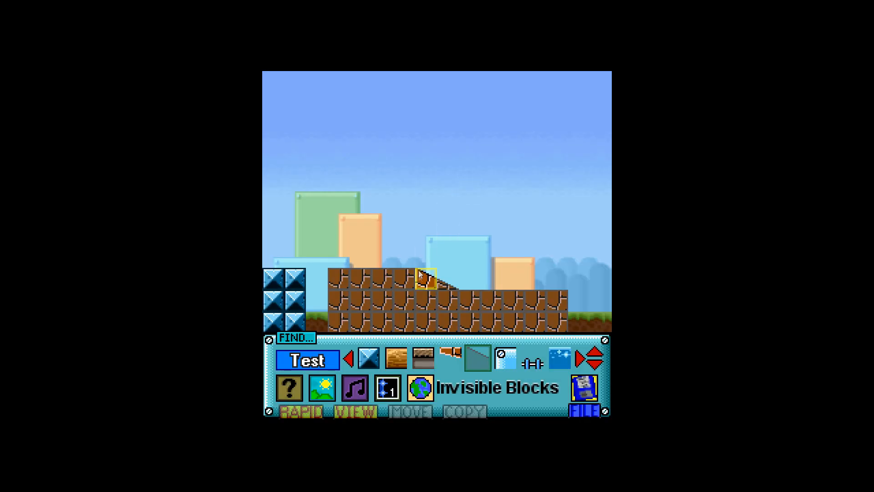
Test-play the level from spawn ID 1, moving Mario up and down the orange slope
click(313, 358)
click(439, 280)
key(Right)
key(z)
key(Left)
key(Right)
key(Right)
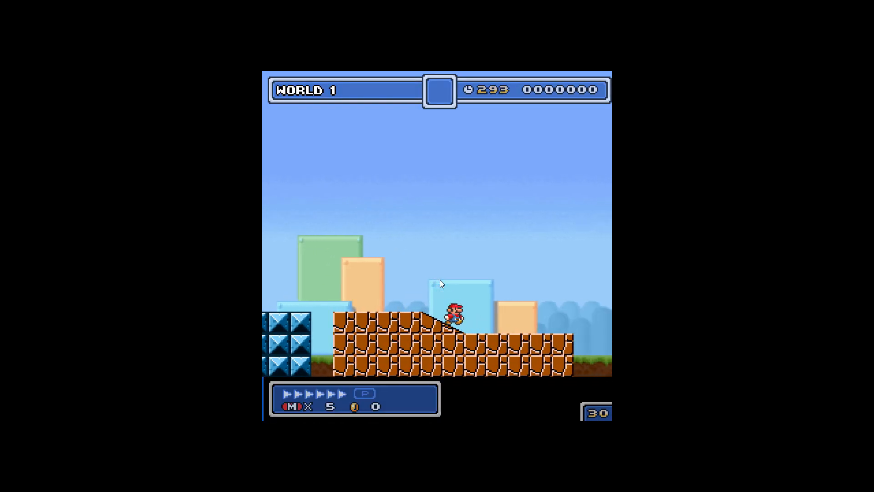
key(Left)
key(Right)
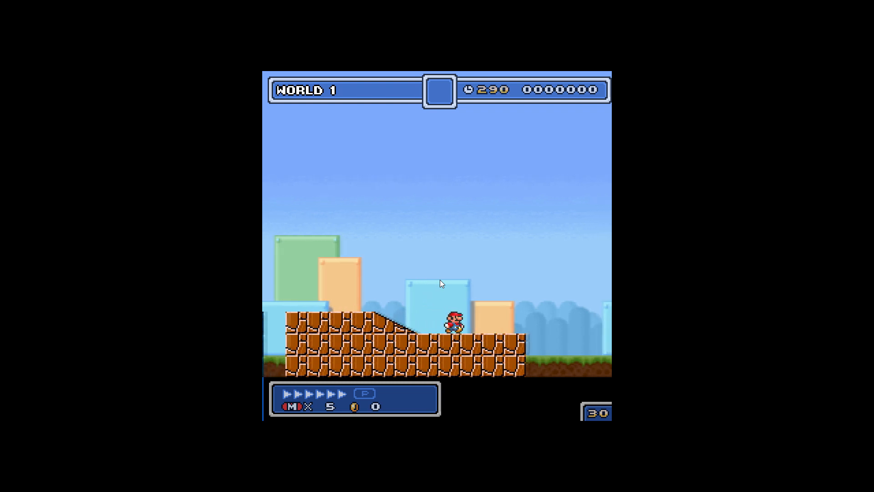
key(Left)
key(Down)
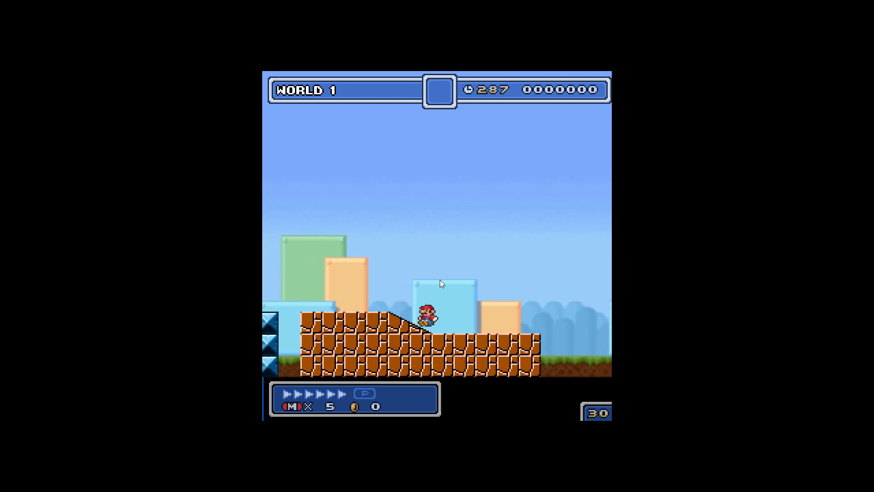
key(Escape)
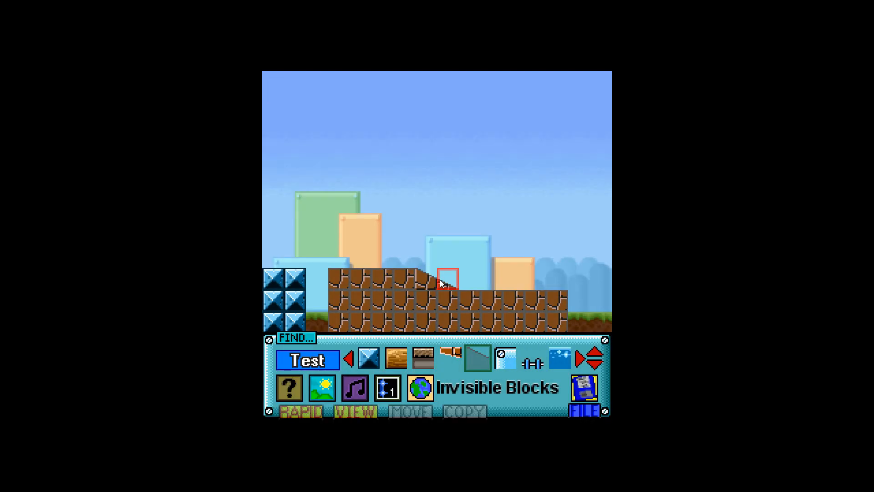
Remove the Solid invisible blocks from the orange platform's interior, keeping its outer edge solid, and save the level
right_click(364, 325)
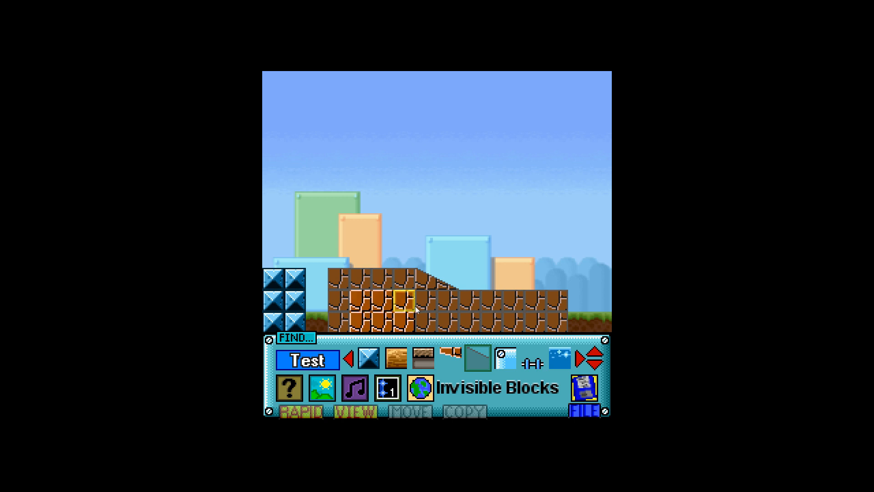
mouse_move(425, 319)
mouse_down()
mouse_move(376, 316)
mouse_move(406, 309)
mouse_move(357, 302)
mouse_move(419, 310)
mouse_up()
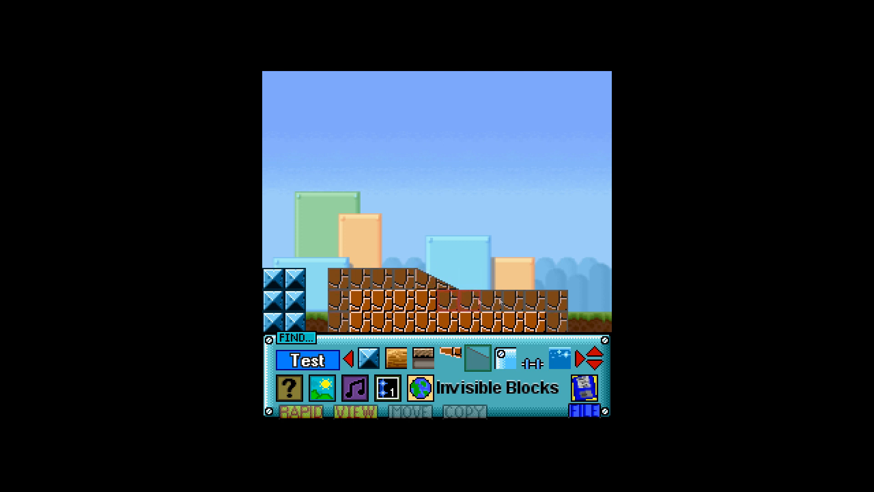
click(589, 392)
Test-play the level from spawn ID 1, walking and jumping on the platform with the hollowed interior
click(314, 360)
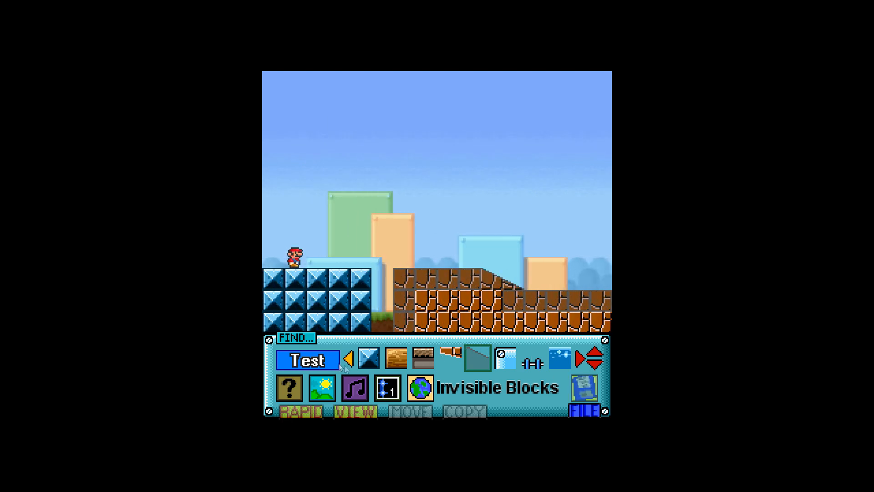
click(436, 278)
key(Right)
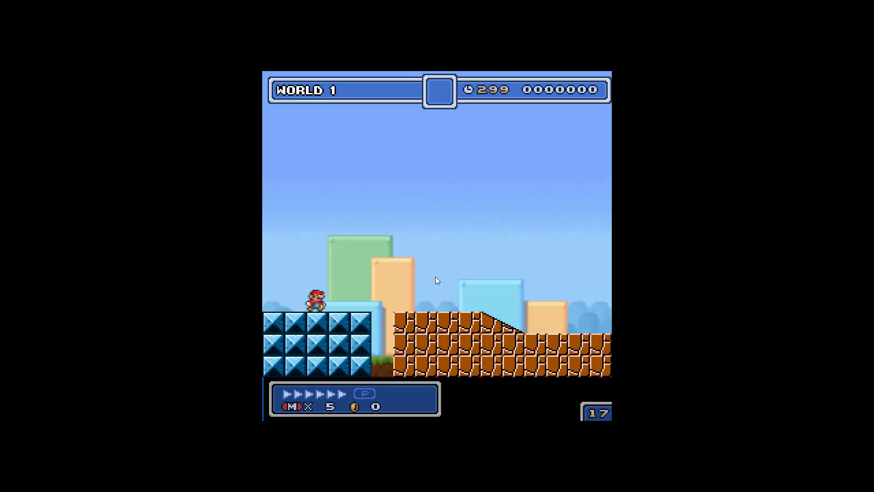
key(Right)
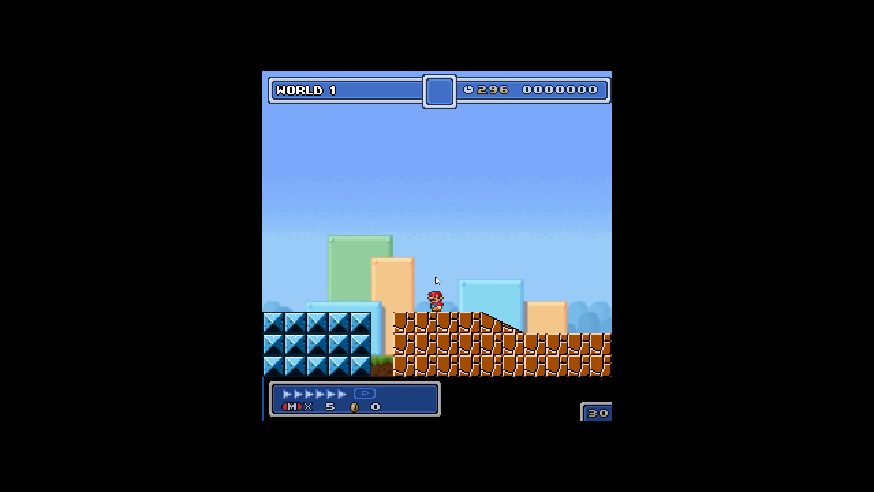
key(z)
key(Left)
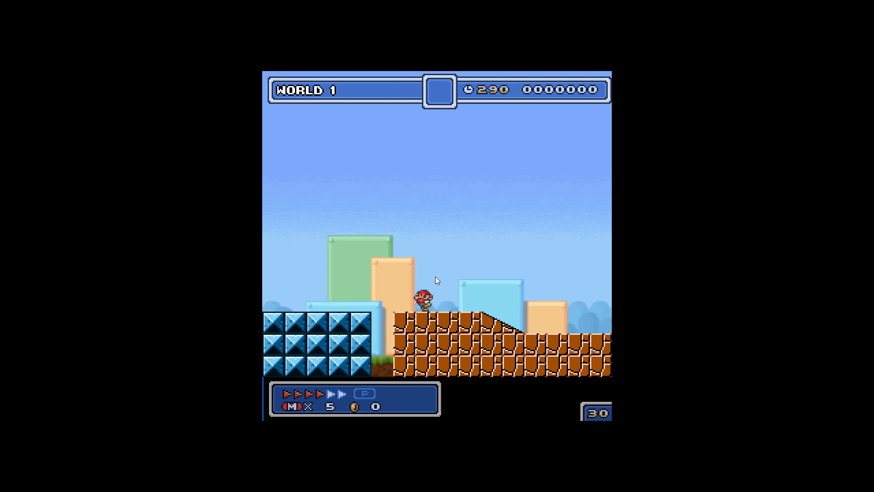
key(Escape)
Add ForestTiles.png from the Upload_Files folder as the second uploaded tileset
click(450, 354)
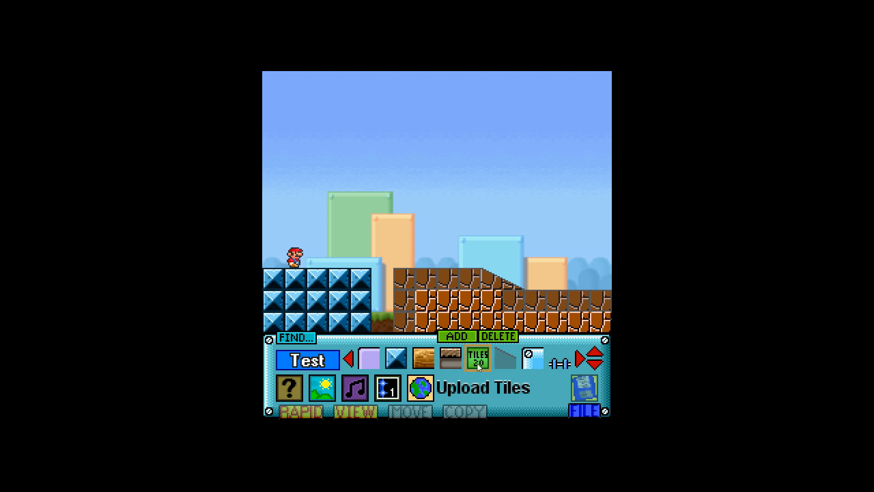
click(457, 336)
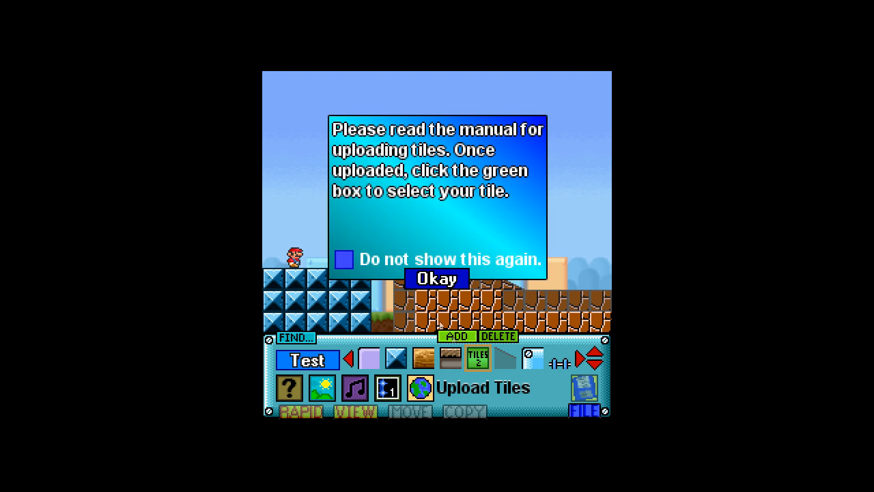
click(423, 279)
double_click(255, 126)
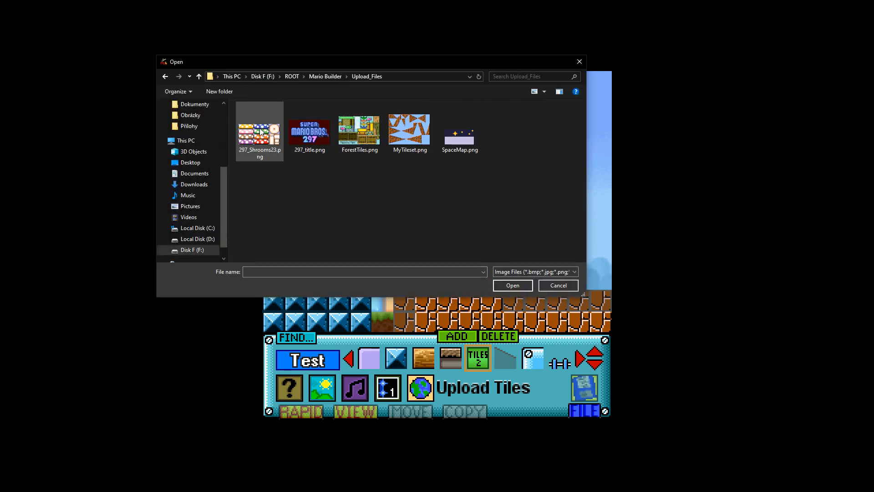
click(364, 139)
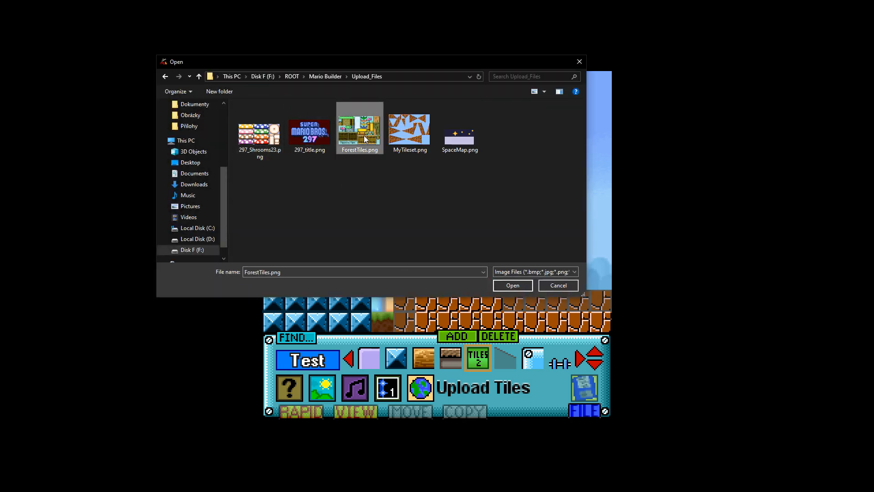
click(501, 286)
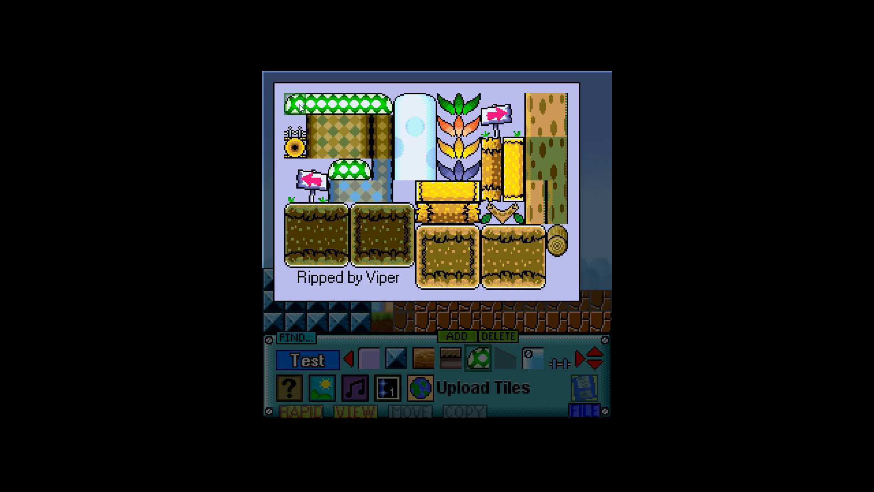
Build a green mushroom with a five-tile cap and a stem three tiles wide and two high on the orange platform
click(301, 110)
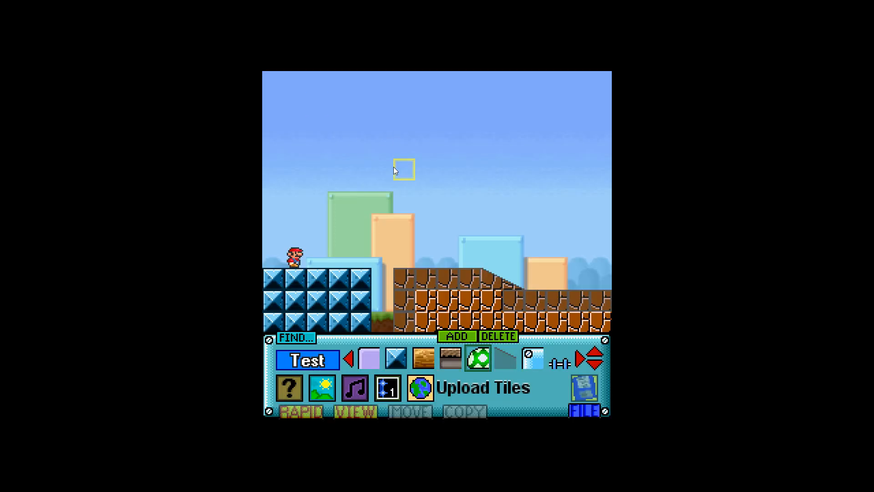
click(403, 213)
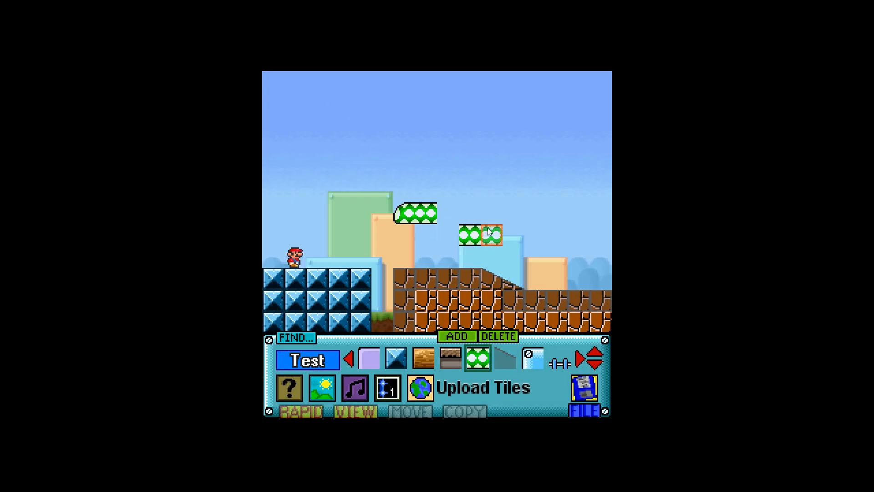
click(489, 233)
click(478, 358)
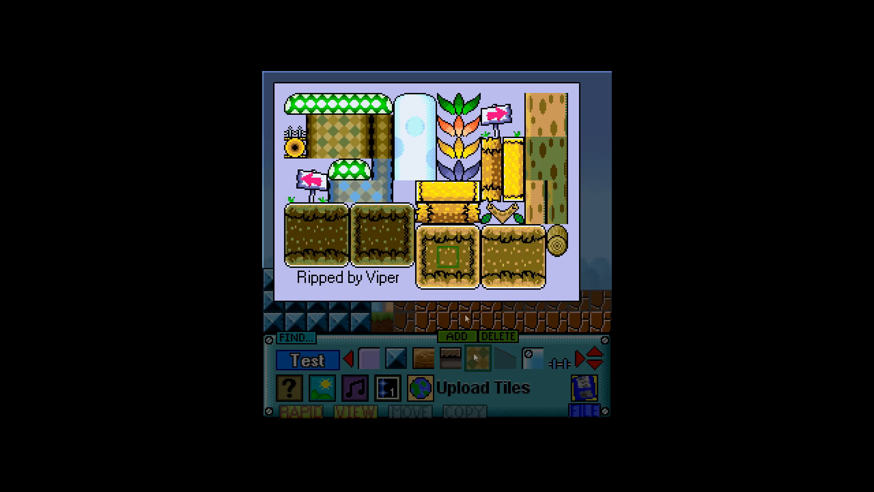
click(479, 232)
click(479, 363)
click(420, 242)
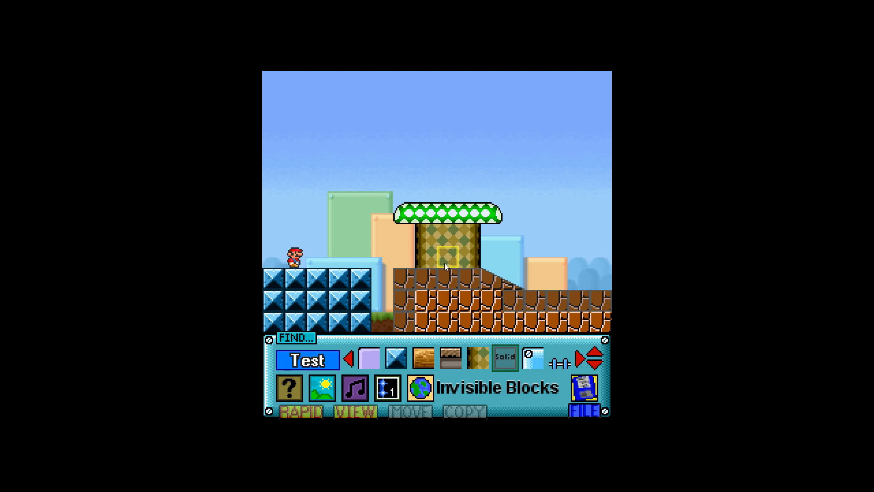
Cover the mushroom cap's five tiles with the up-arrow Solid invisible block and save the level
click(502, 357)
click(385, 148)
drag(410, 218, 492, 214)
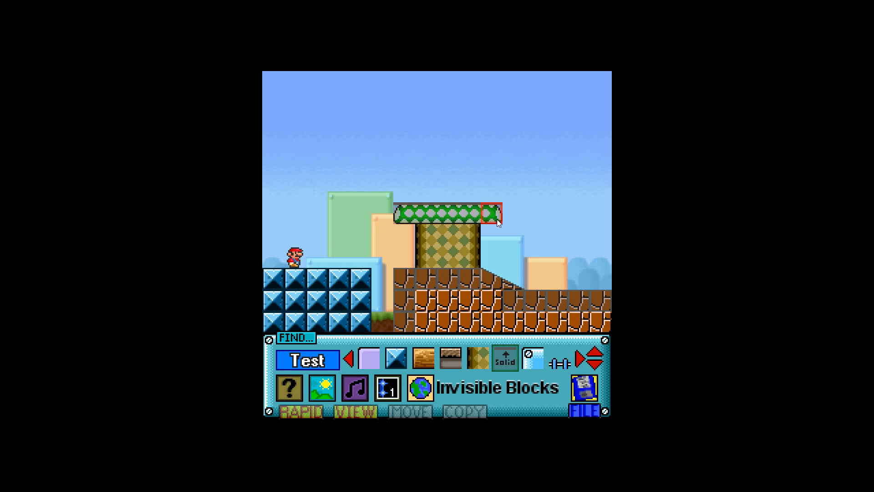
click(579, 386)
Test-play the level from spawn ID 1, jumping Mario up onto the green mushroom cap
click(318, 357)
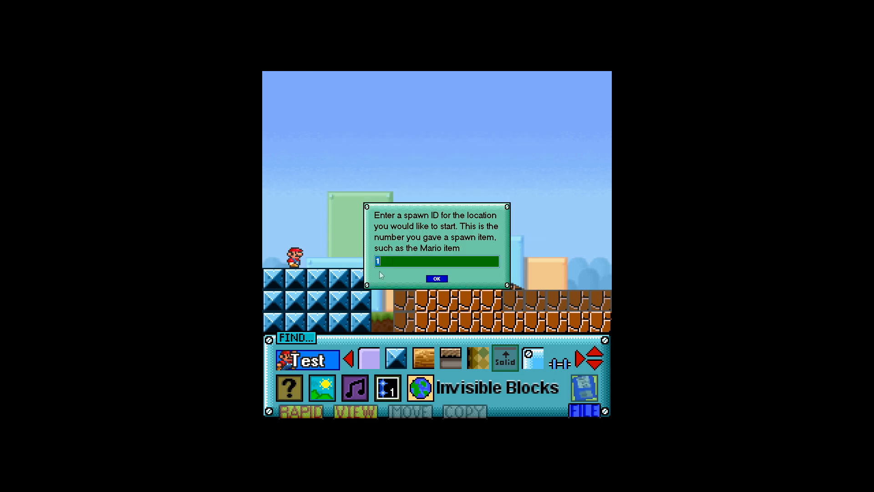
click(440, 279)
key(Right)
key(z)
key(z)
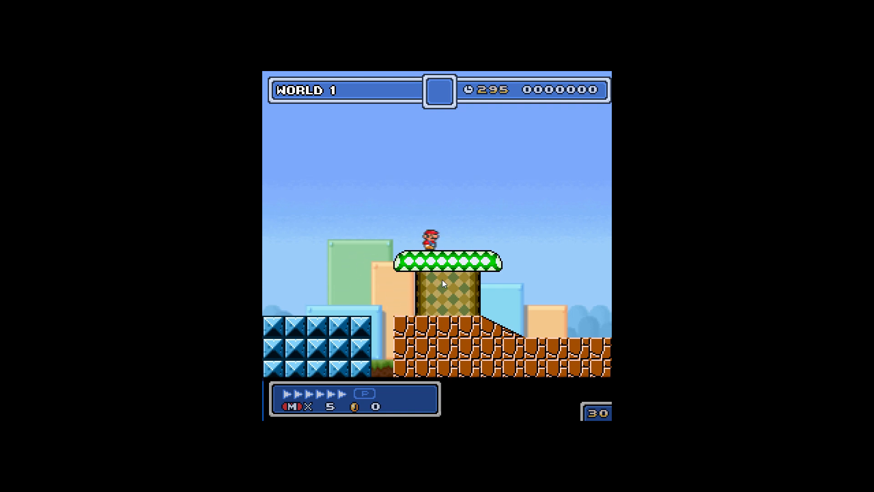
key(Left)
key(Escape)
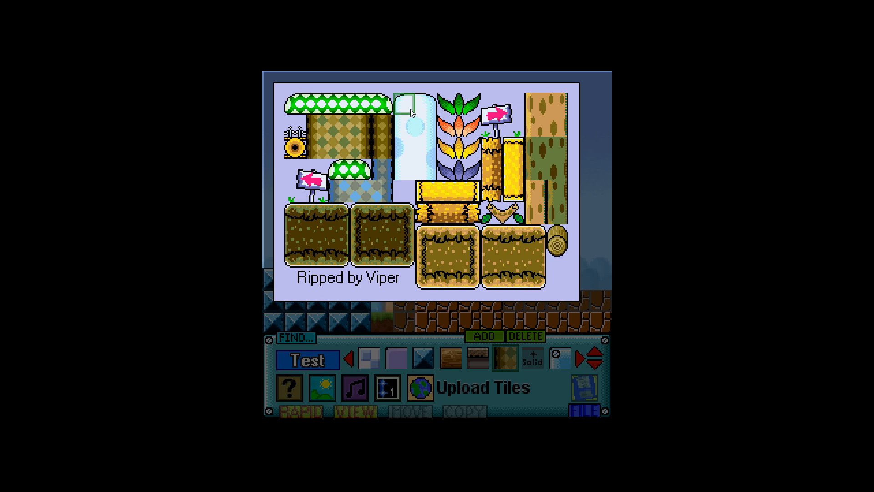
Build an ice pillar two tiles wide and five tiles high at the right end of the orange brick ground
click(410, 109)
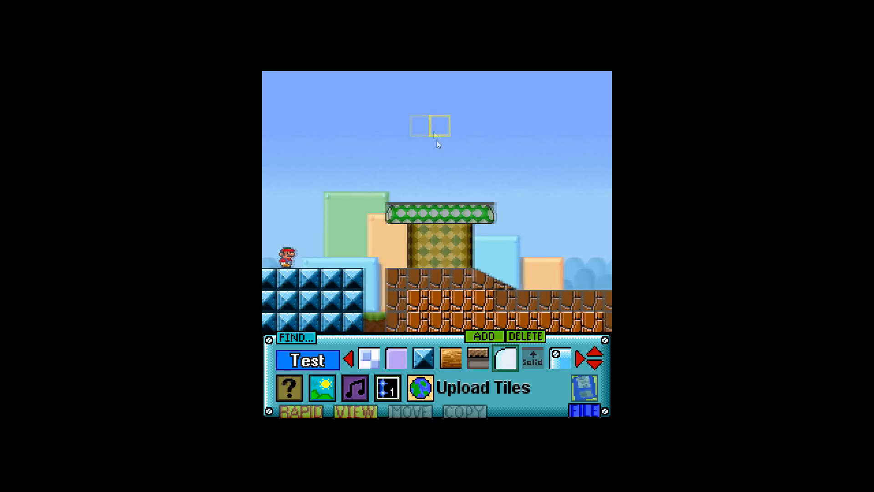
click(503, 365)
click(418, 106)
click(469, 239)
click(507, 365)
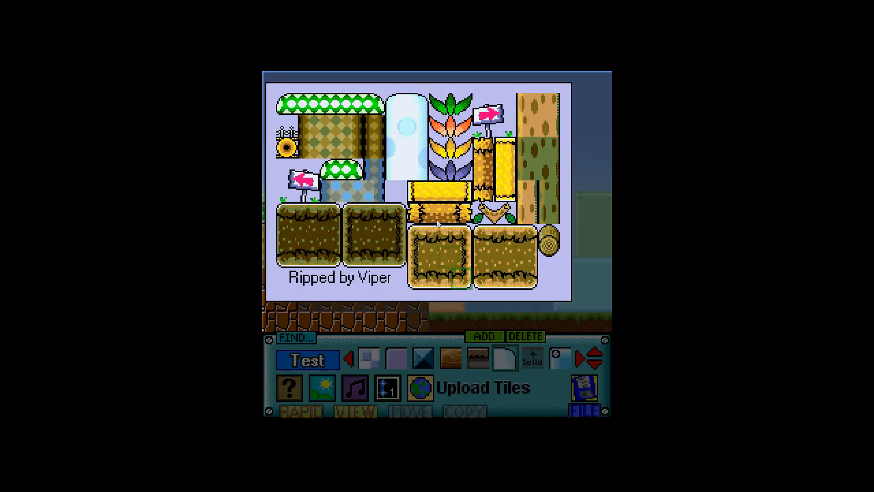
click(394, 129)
Cover the whole ice pillar with the Slip invisible block and save the level
click(536, 365)
click(536, 365)
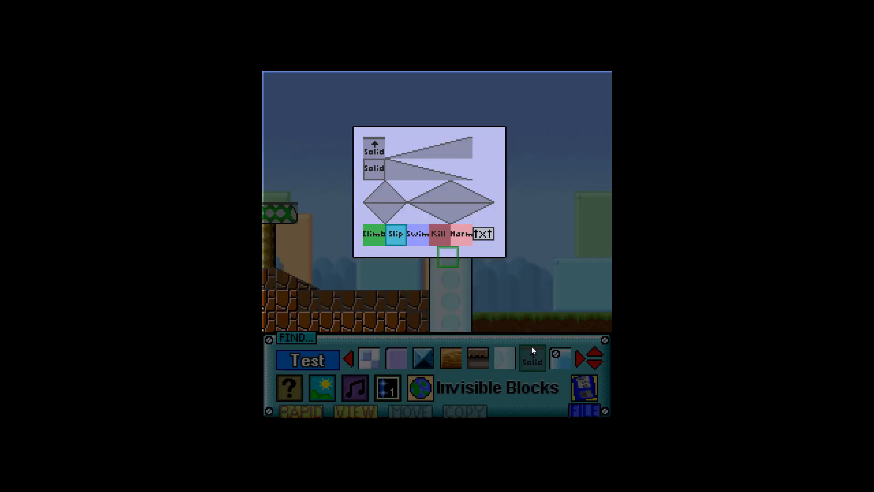
click(397, 236)
mouse_move(440, 324)
mouse_down()
mouse_move(444, 233)
mouse_move(458, 254)
mouse_move(462, 325)
mouse_up()
click(585, 392)
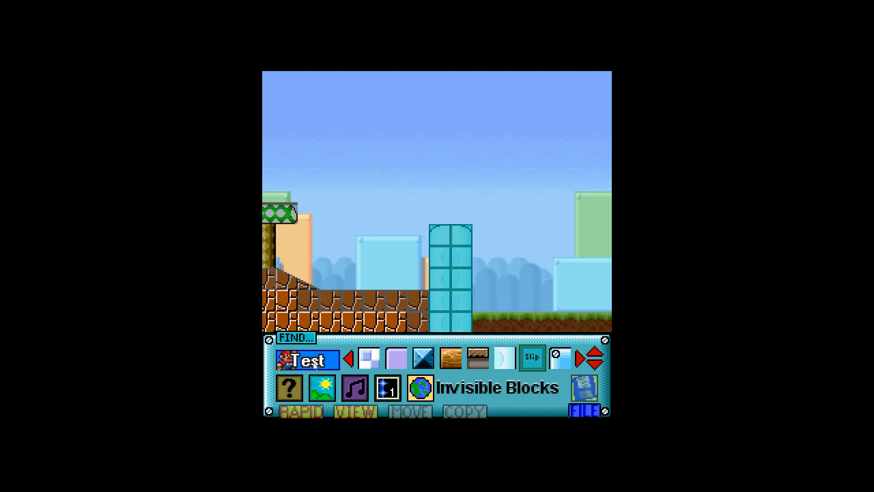
Test-play the level, running and jumping Mario past the mushroom to the ice pillar, and return to the editor
click(287, 360)
key(Right)
key(z)
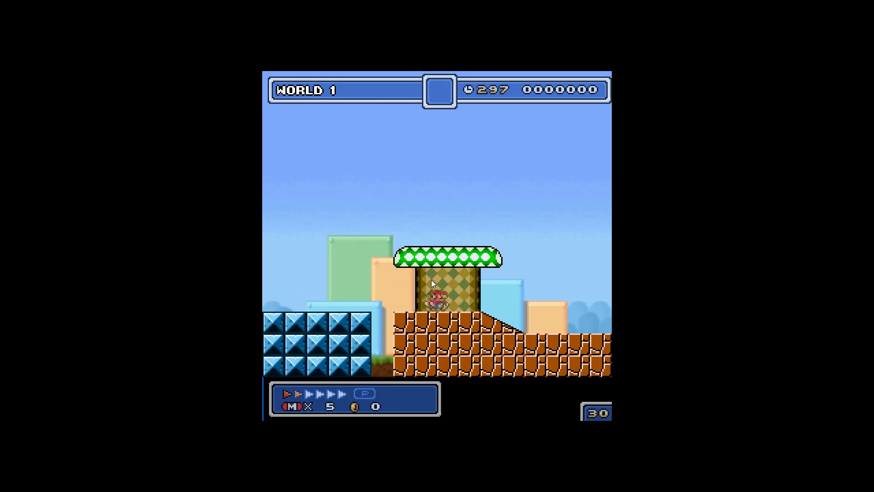
key(z)
key(Left)
key(Right)
key(z)
key(Right)
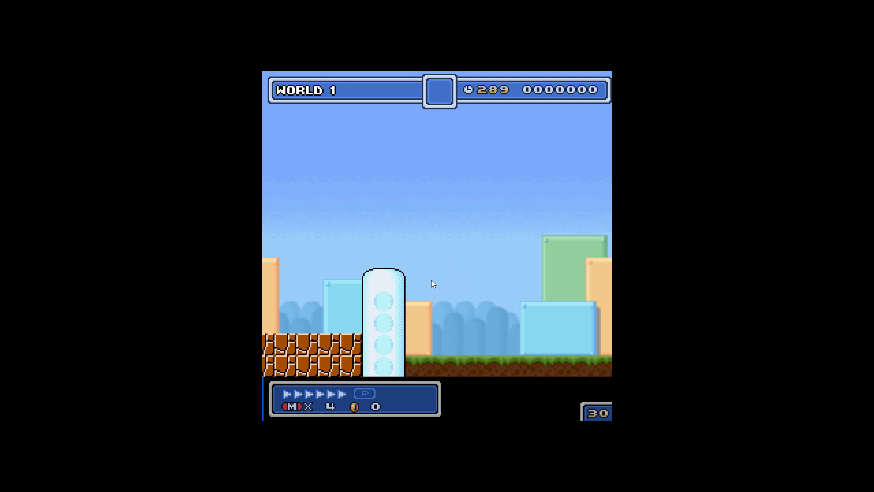
key(Escape)
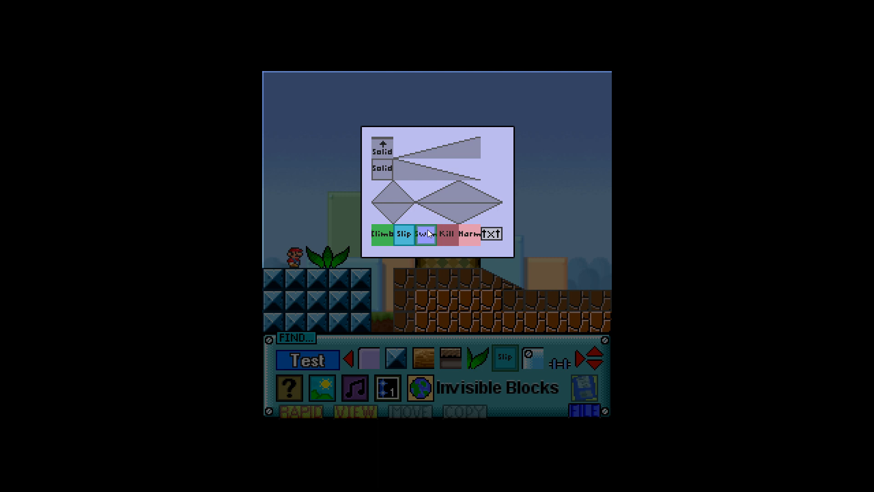
Choose the Harm invisible block and place the two-tile orange leaf plant on the green mushroom cap
click(471, 245)
click(475, 364)
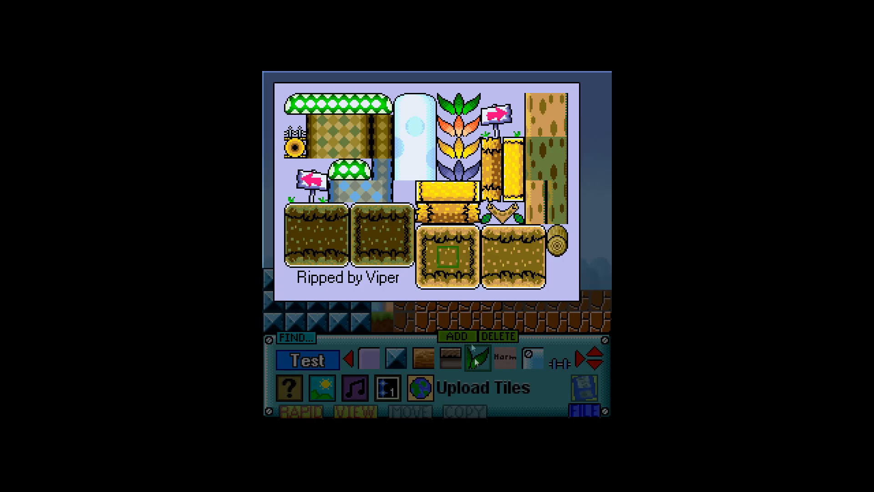
click(449, 136)
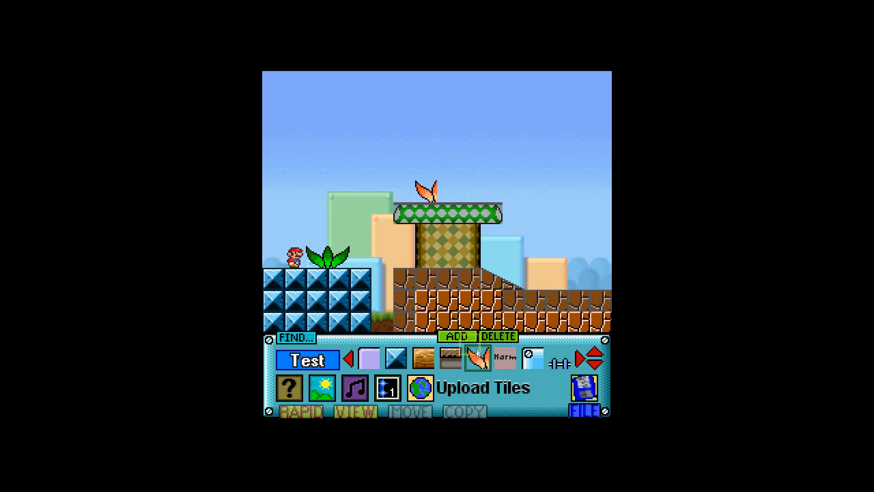
click(434, 187)
click(449, 189)
click(449, 190)
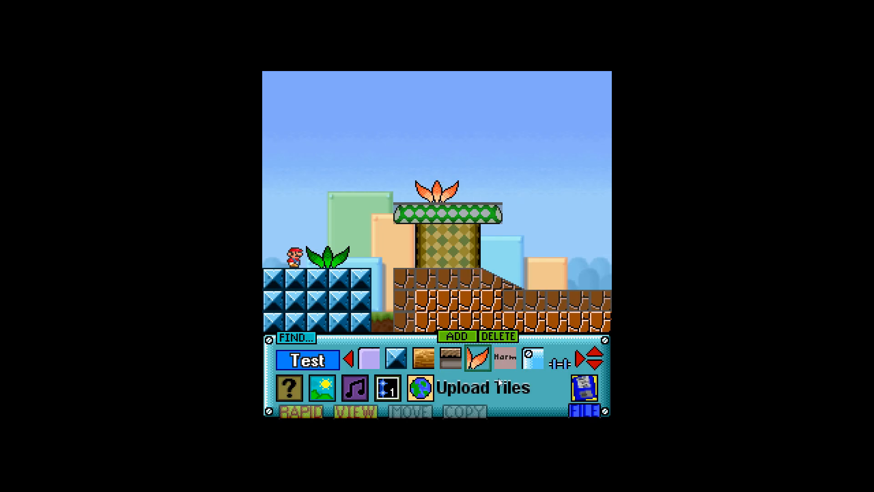
Test-play the level, moving Mario on the mushroom cap into the orange leaf plant
key(Return)
key(Left)
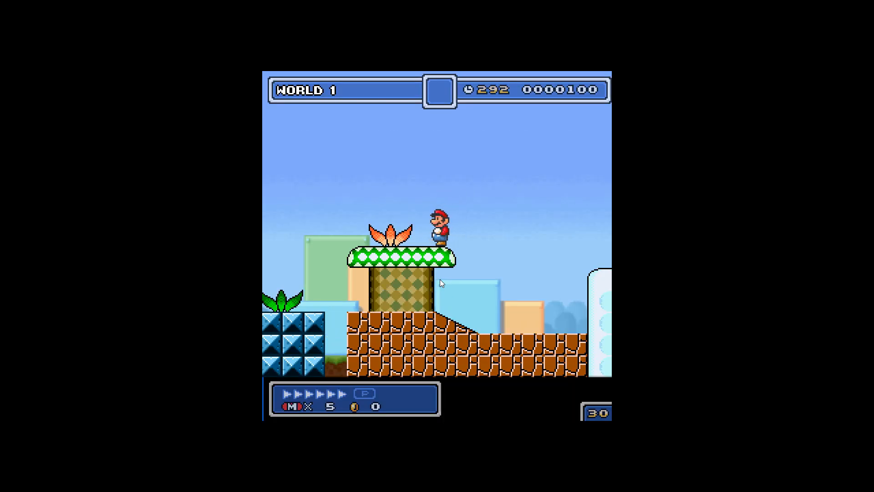
key(Right)
key(Right)
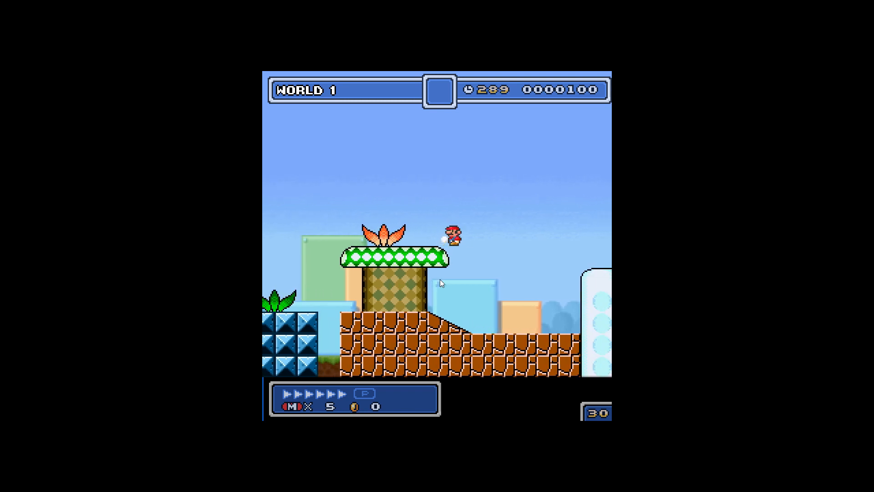
key(z)
key(Left)
key(Left)
key(Left)
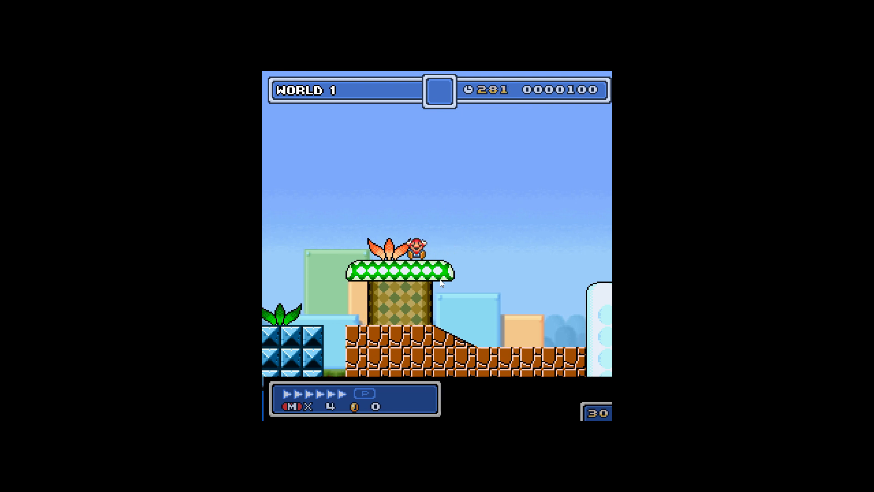